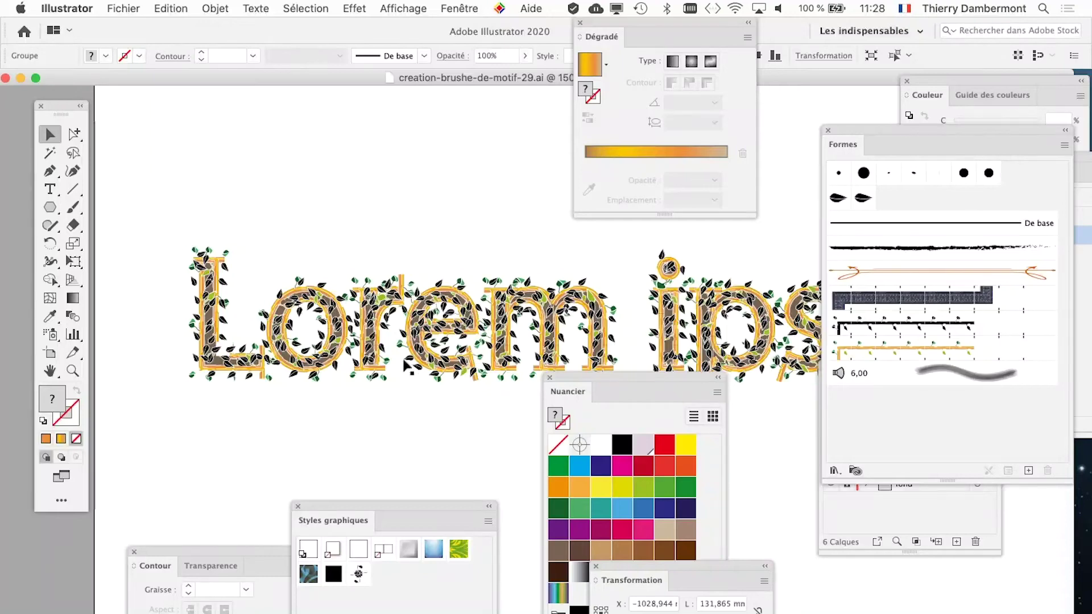
Inspect the orange leaf brush's settings and outer corner tile options without changing anything
mouse_move(341, 358)
left_mouse_down()
mouse_move(715, 281)
mouse_move(359, 273)
left_mouse_up()
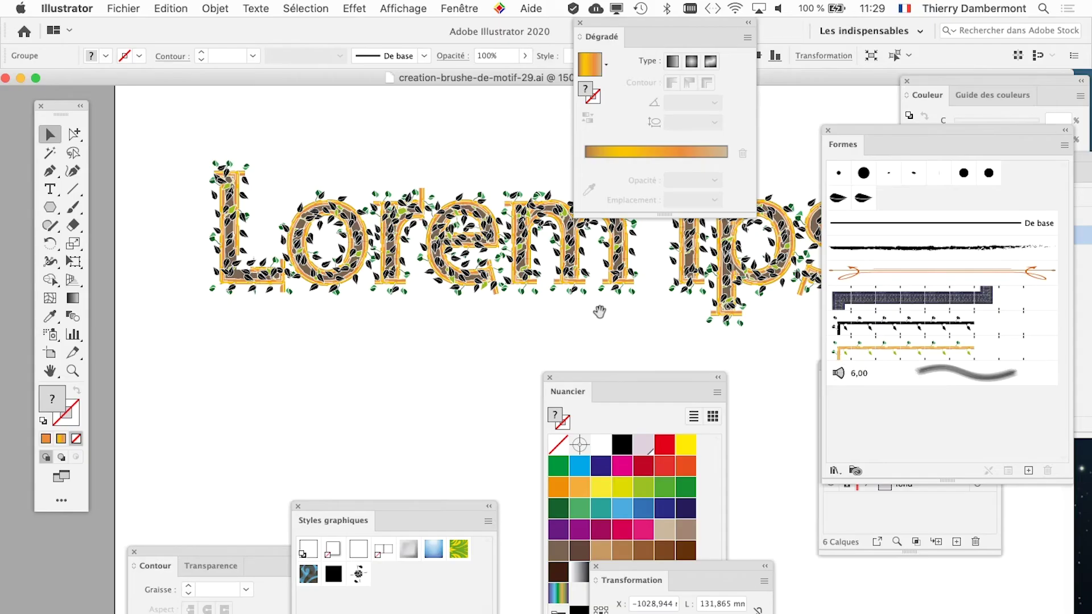
left_click(395, 300)
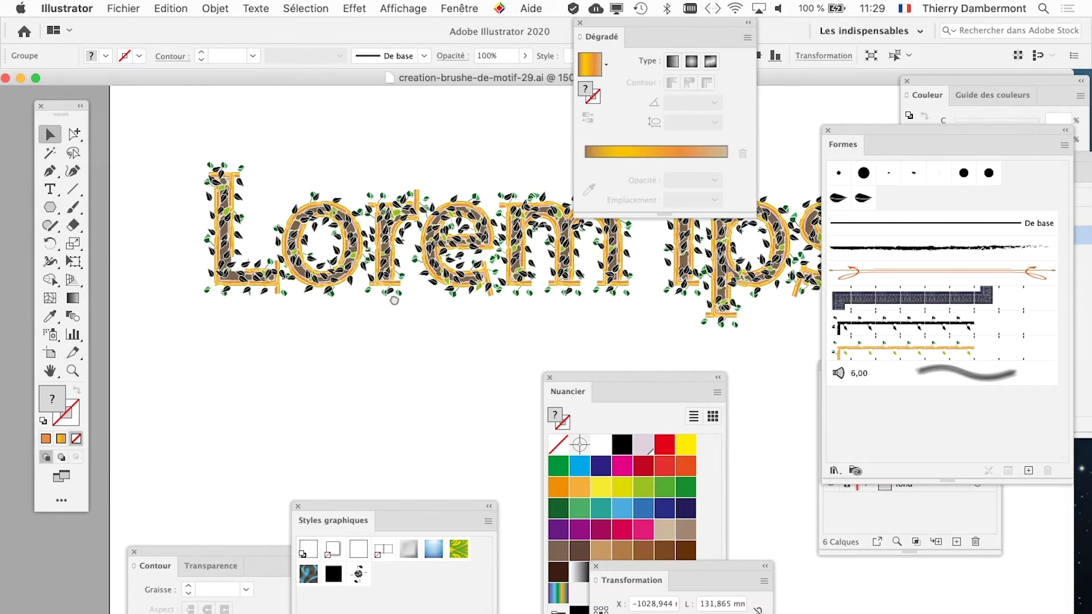
scroll(375, 299, "right", 5)
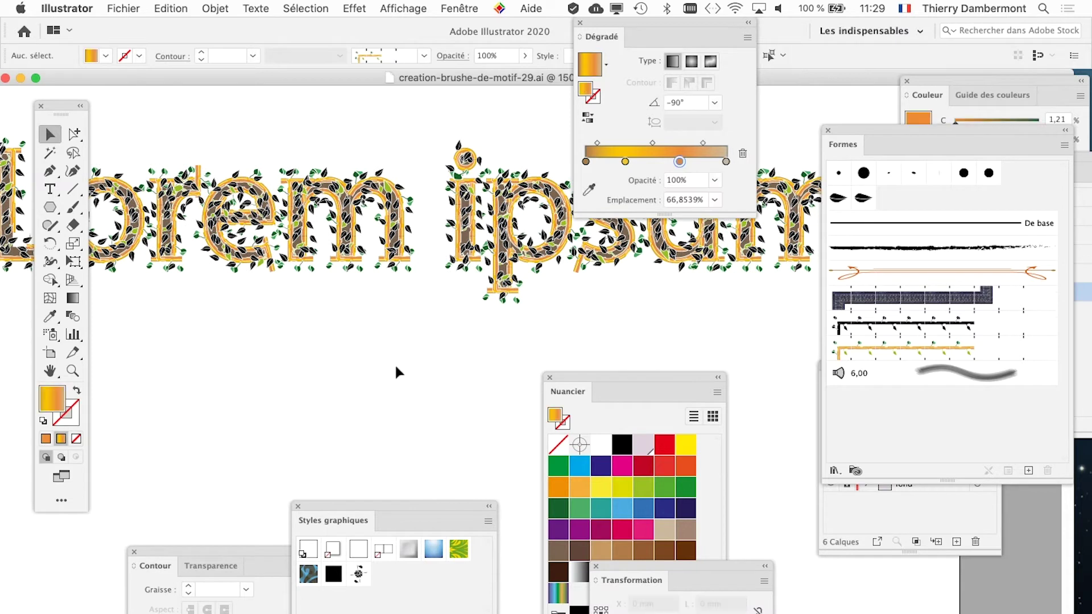
double_click(883, 358)
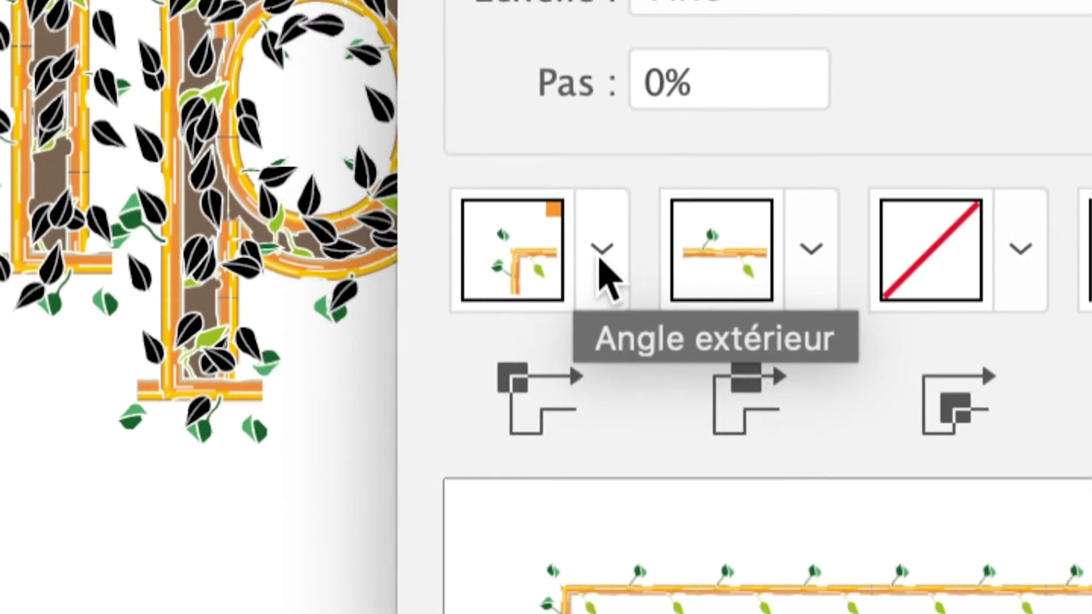
left_click(602, 256)
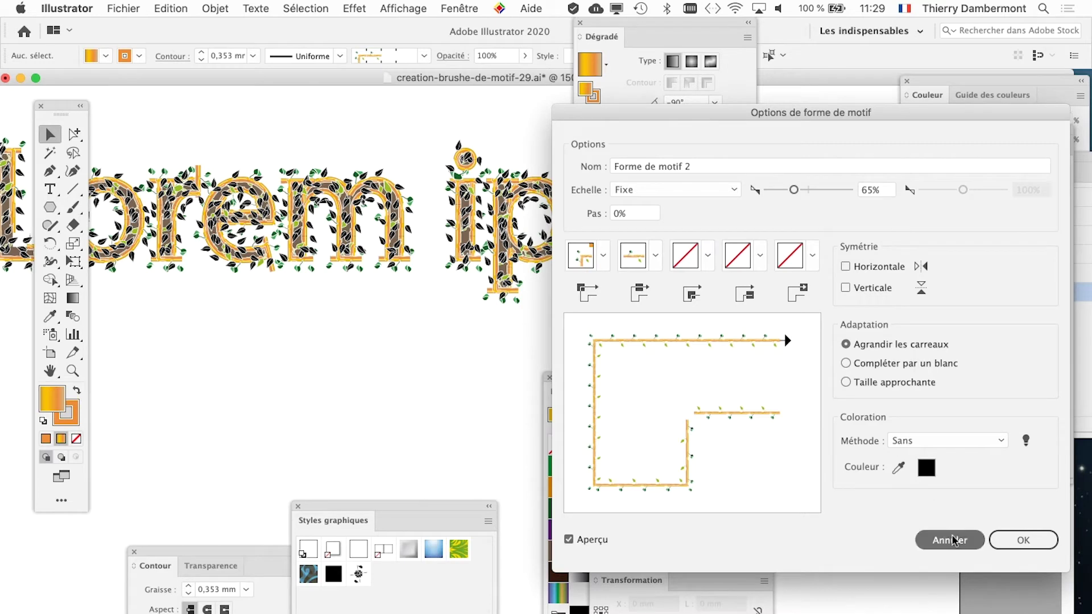
left_click(930, 539)
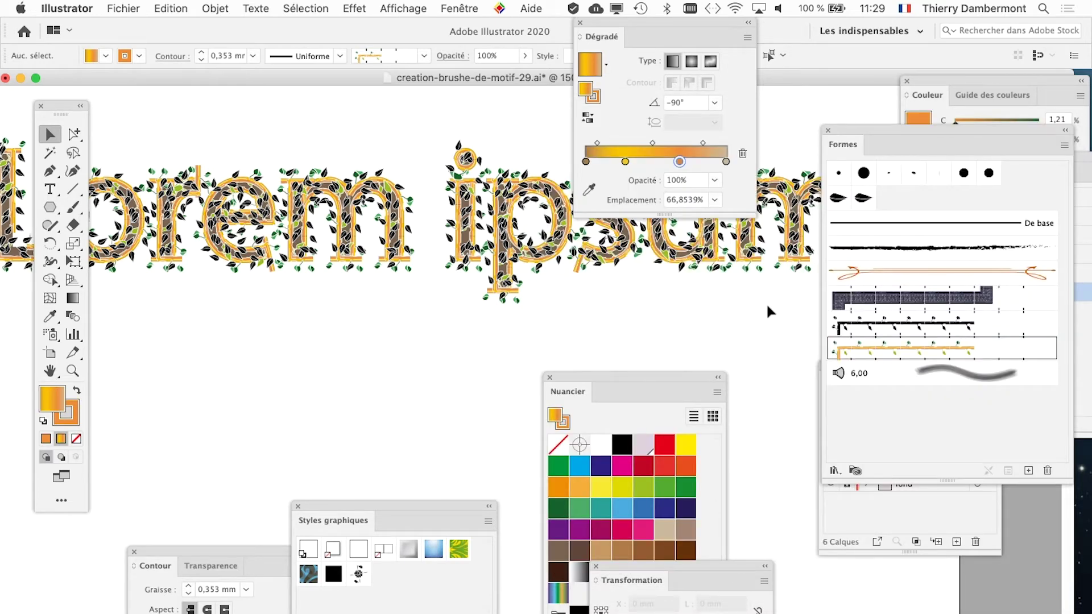
Save the document as creation-brushe-de-motif-30.ai with default Illustrator Options
left_click_drag(867, 130, 830, 186)
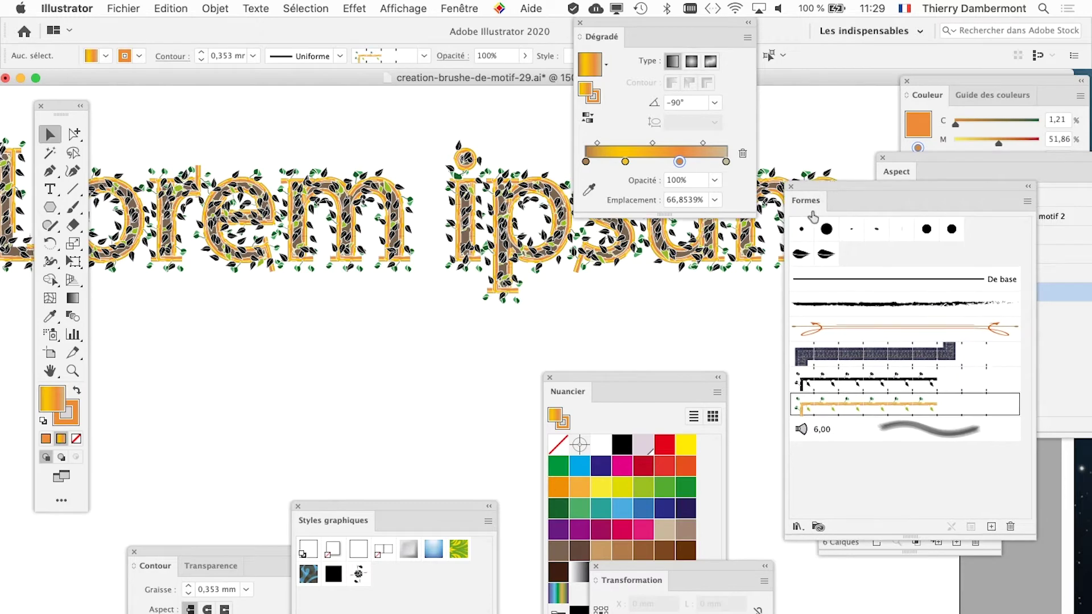
left_click(112, 7)
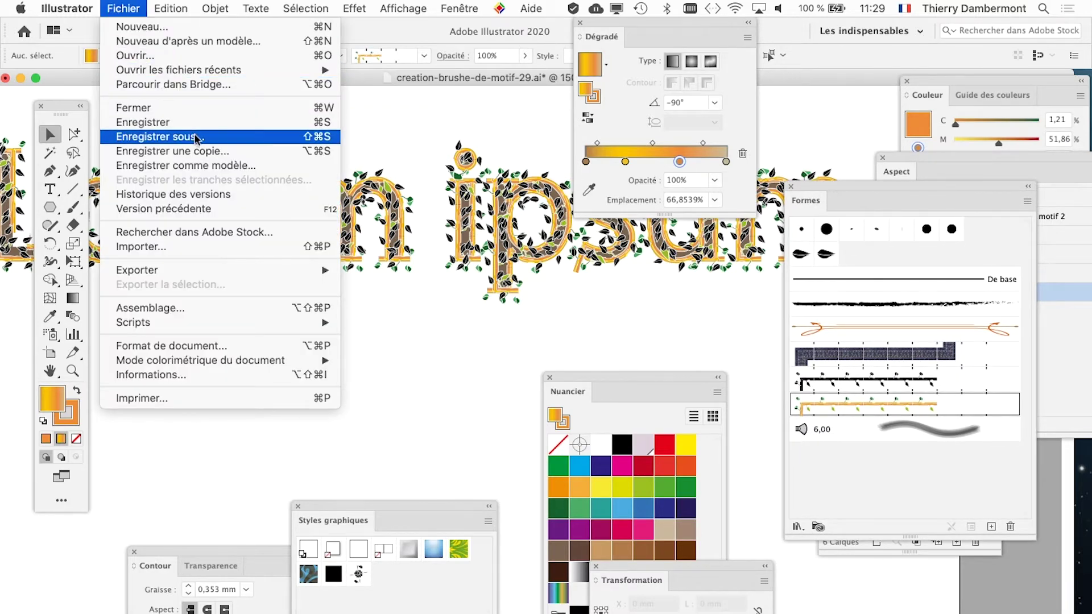
left_click(142, 136)
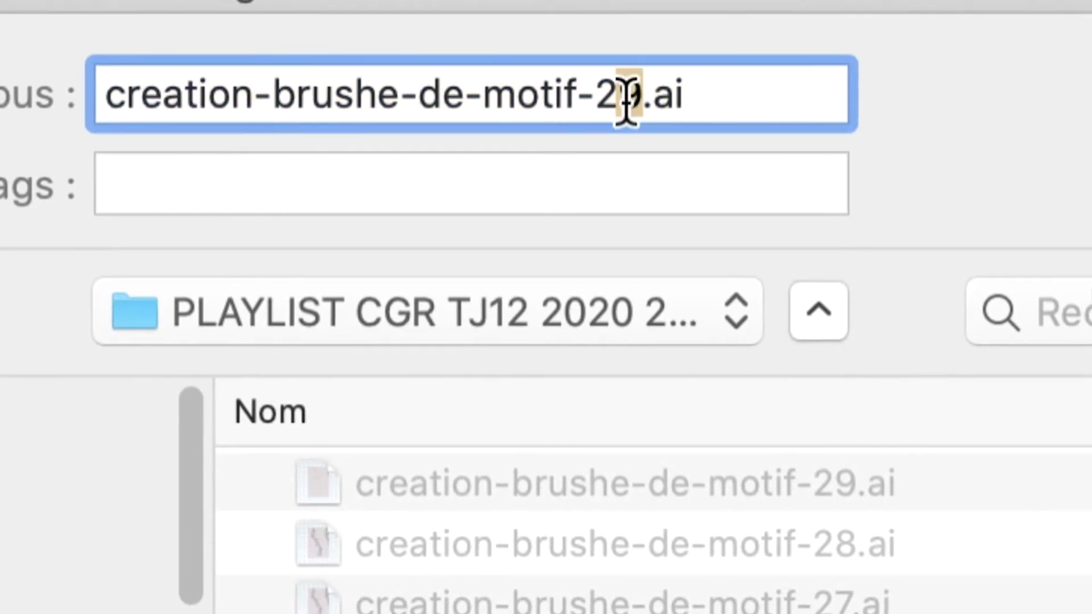
double_click(626, 103)
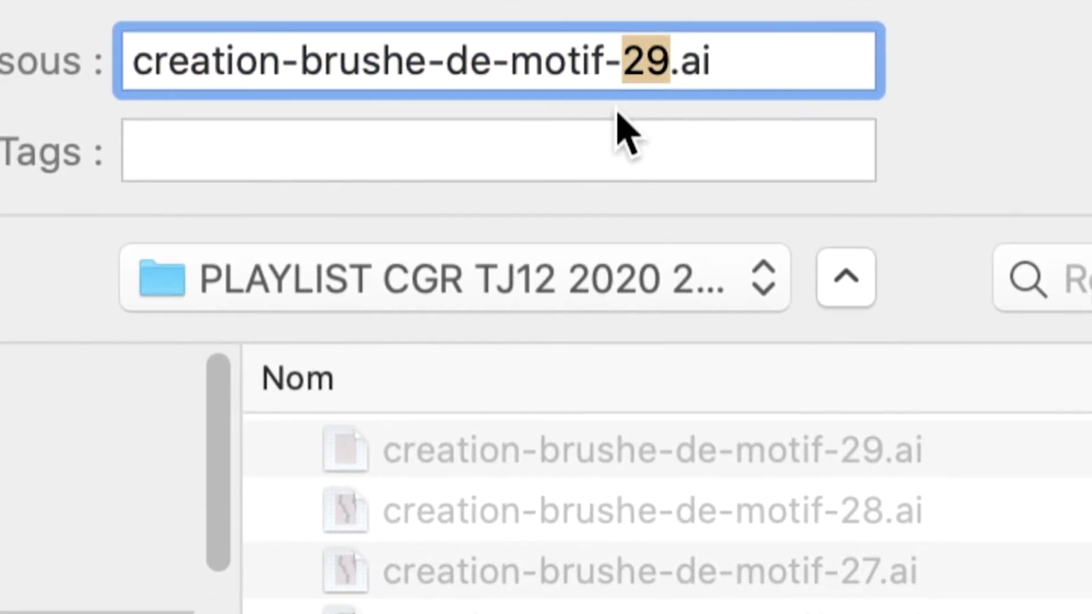
type("30")
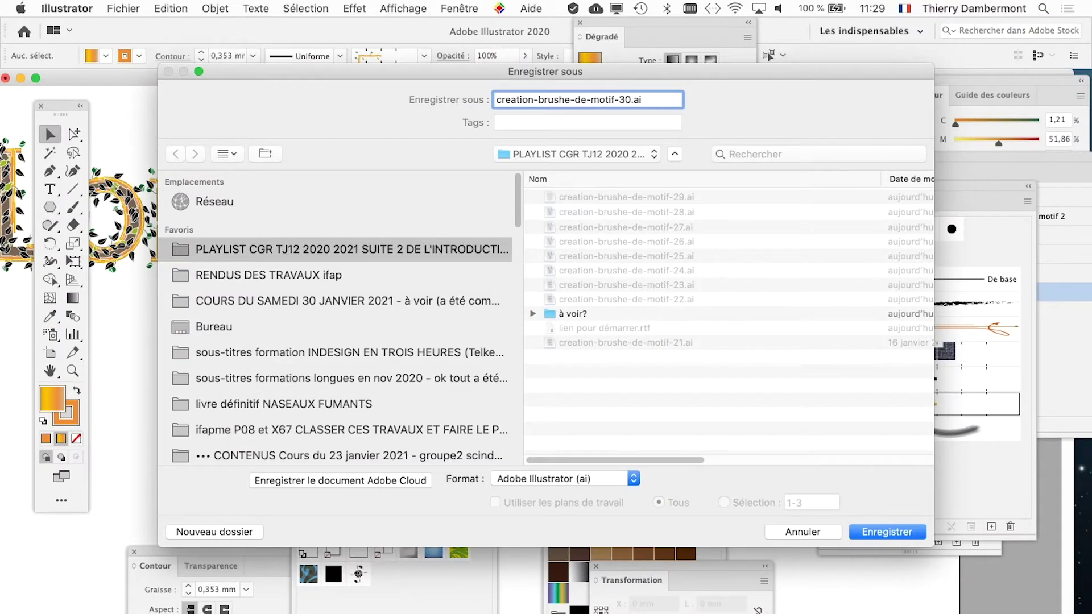
key("Return")
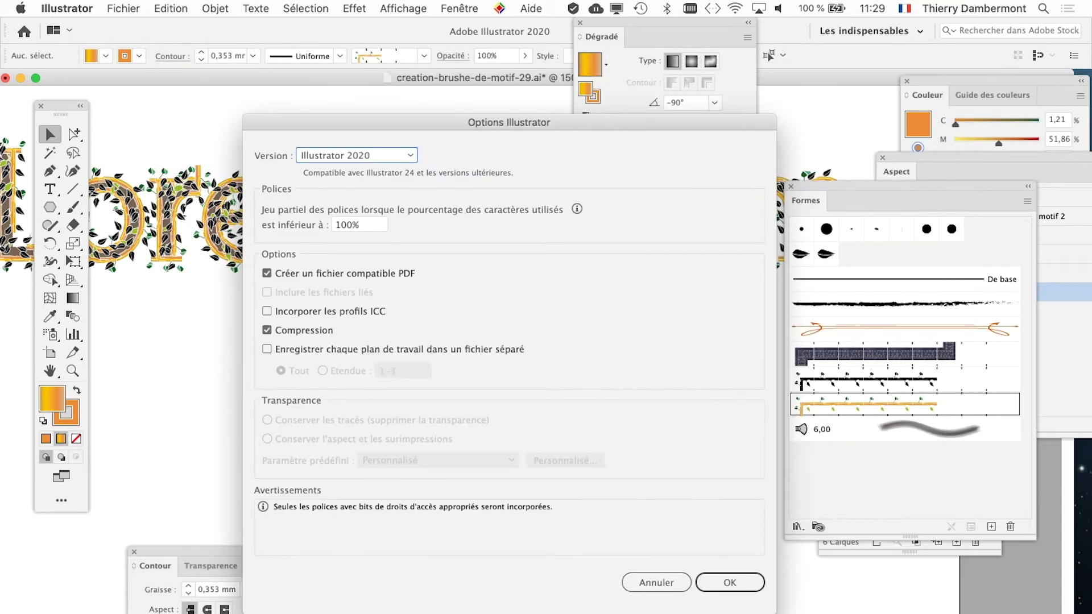
key("Return")
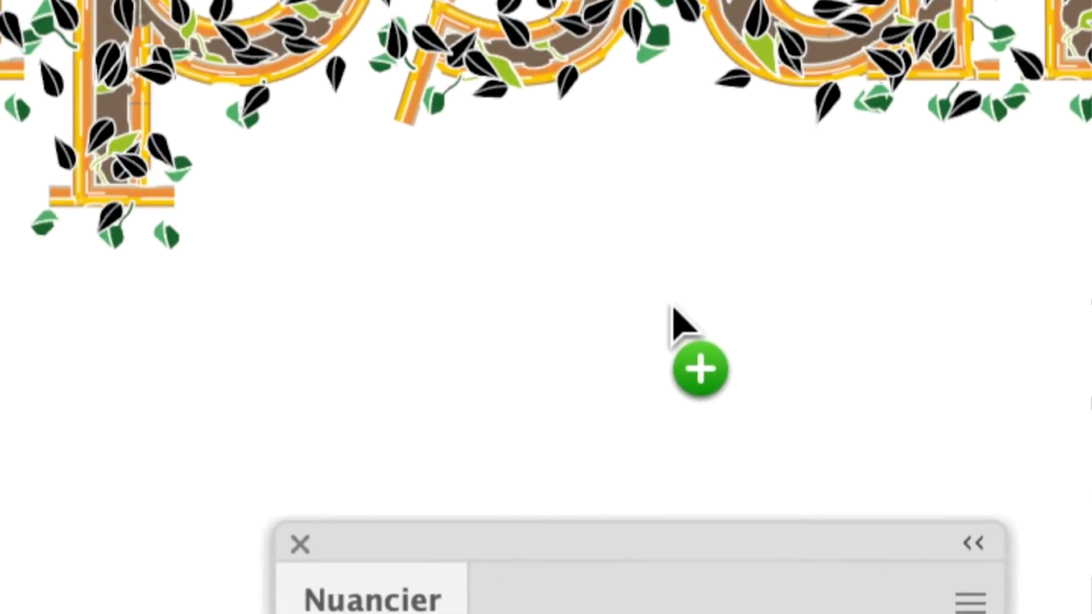
Place the leaf brush shape on the canvas below the Lorem ipsum lettering, then zoom out
left_click_drag(802, 208, 653, 334)
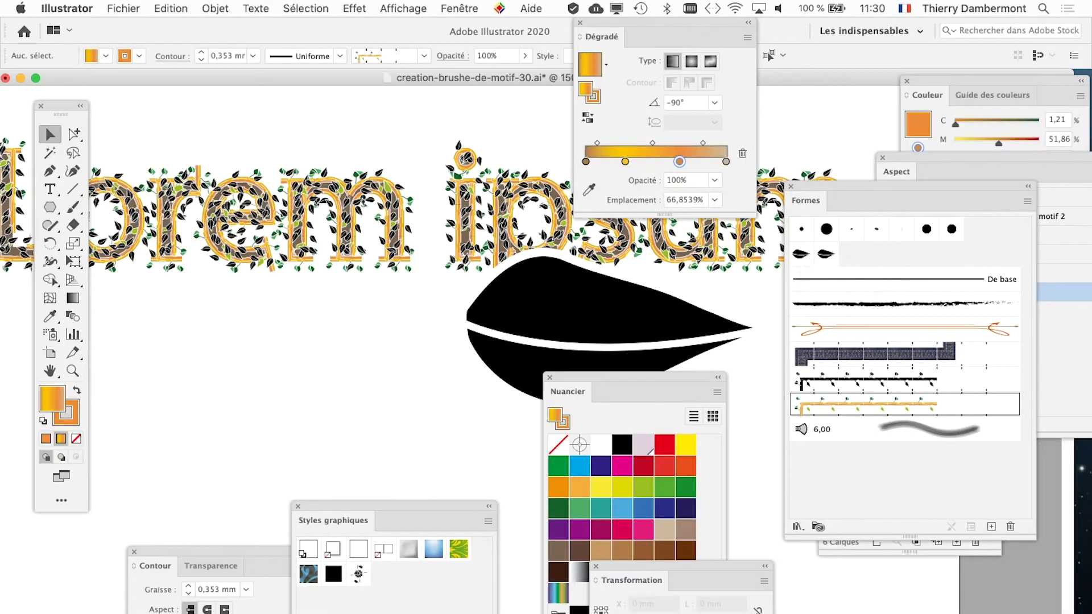
left_click_drag(569, 307, 358, 361)
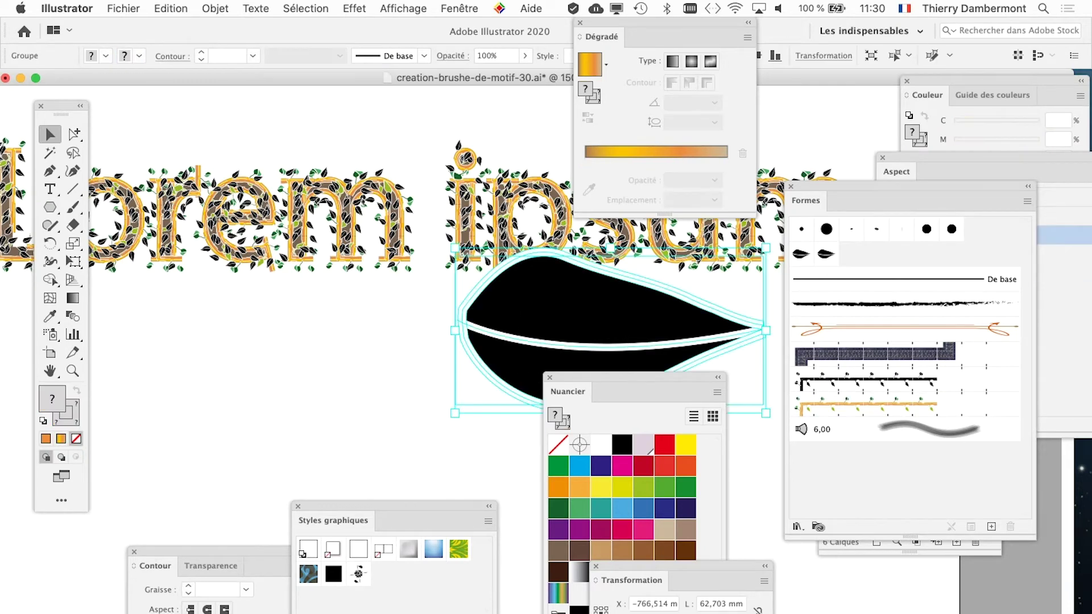
key("super+minus")
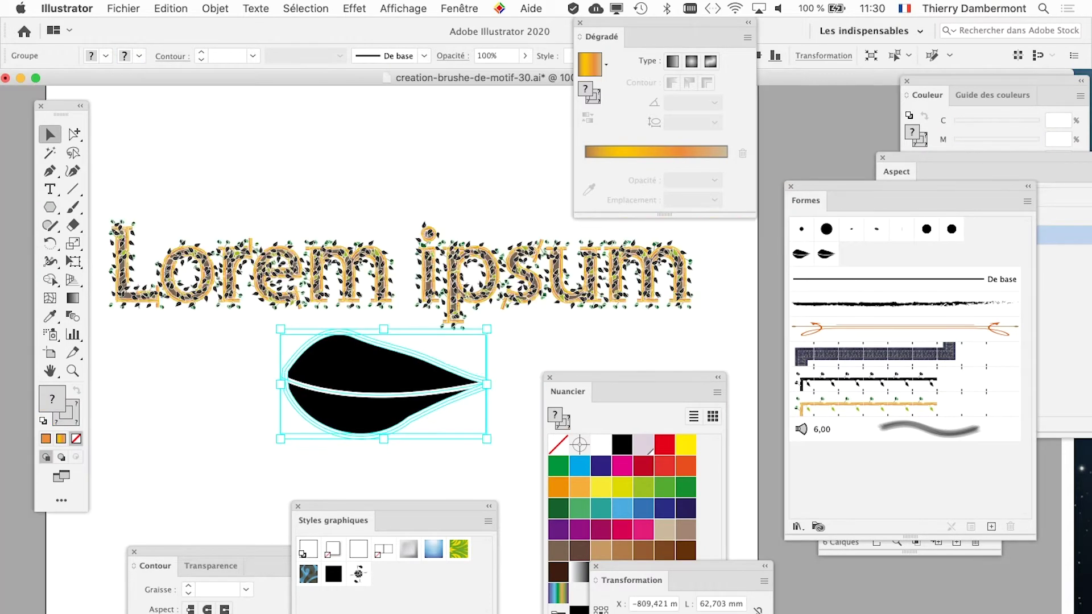
Select a single path inside the leaf with Direct Selection and reveal the full swatch set
key("a")
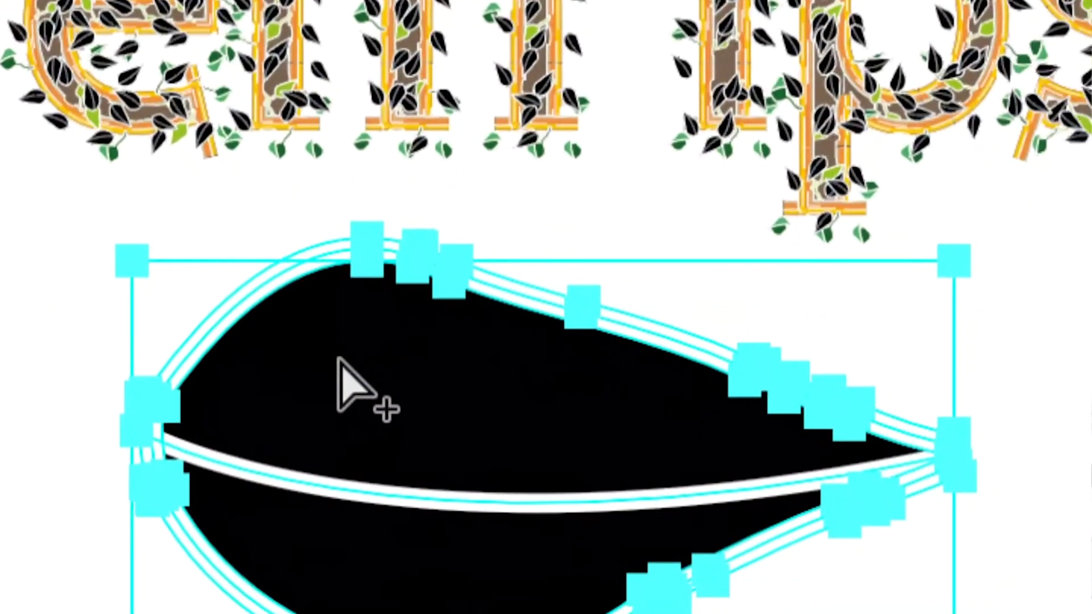
left_click(268, 360)
left_click(344, 358)
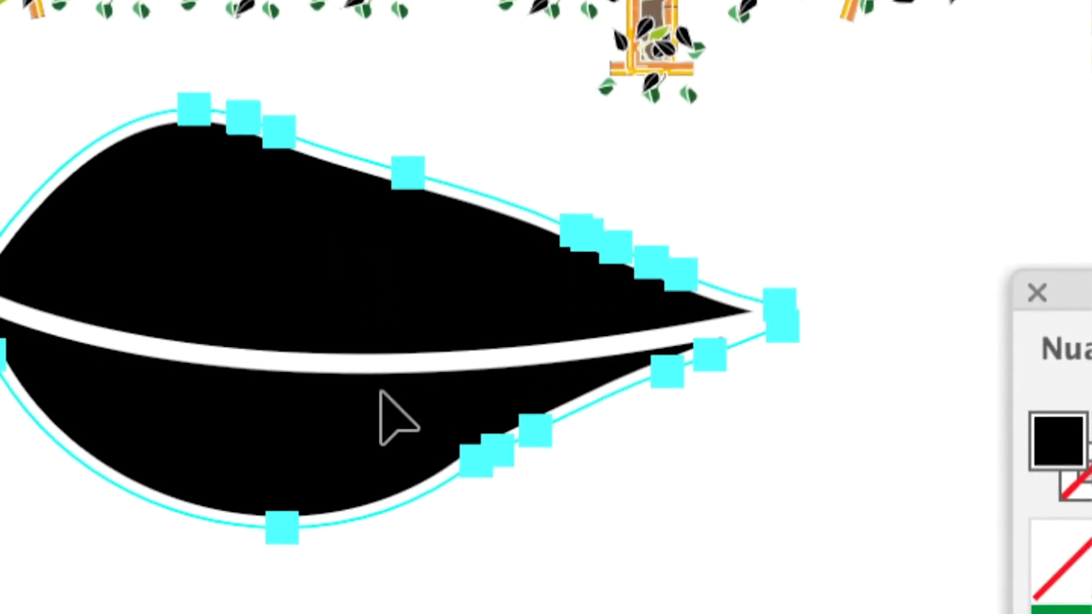
left_click(385, 418)
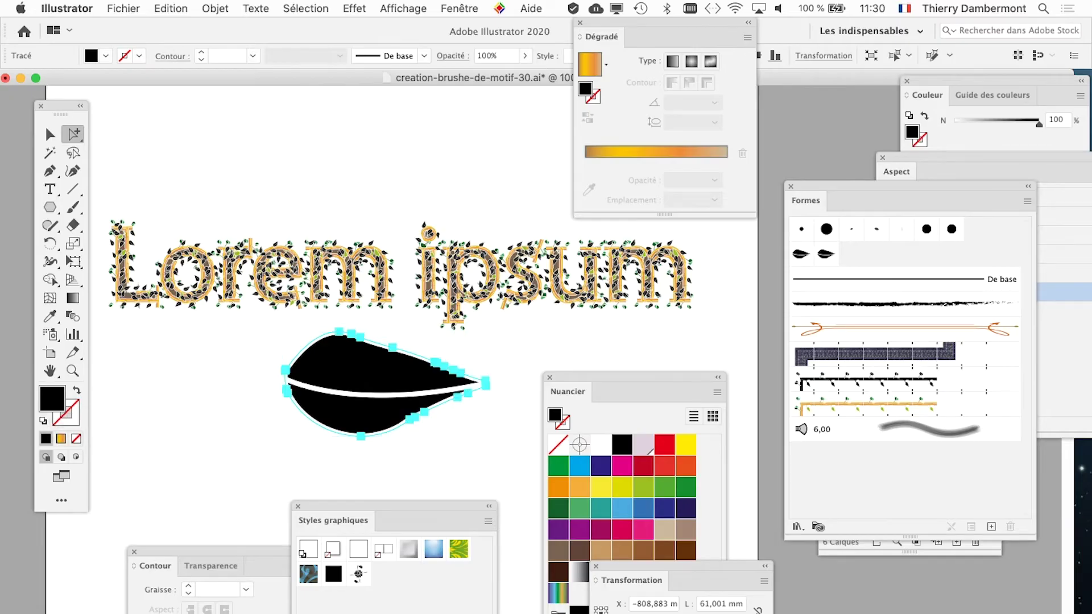
left_click_drag(626, 377, 711, 260)
Fill the leaf paths with the lime yellow swatch, then deselect to check the colour
left_click(707, 369)
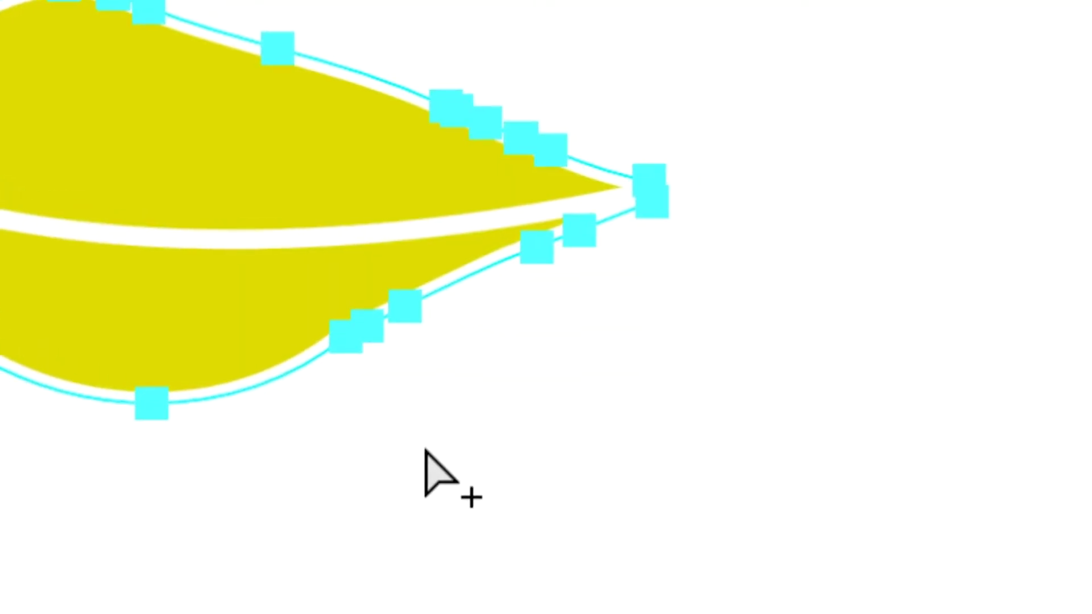
left_click(392, 455)
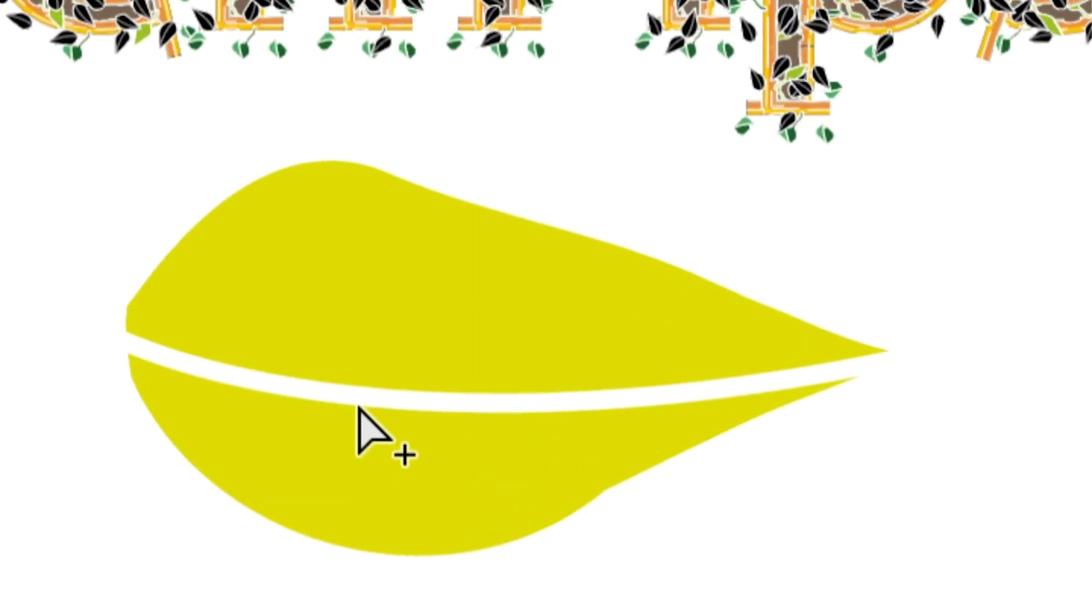
left_click(358, 409)
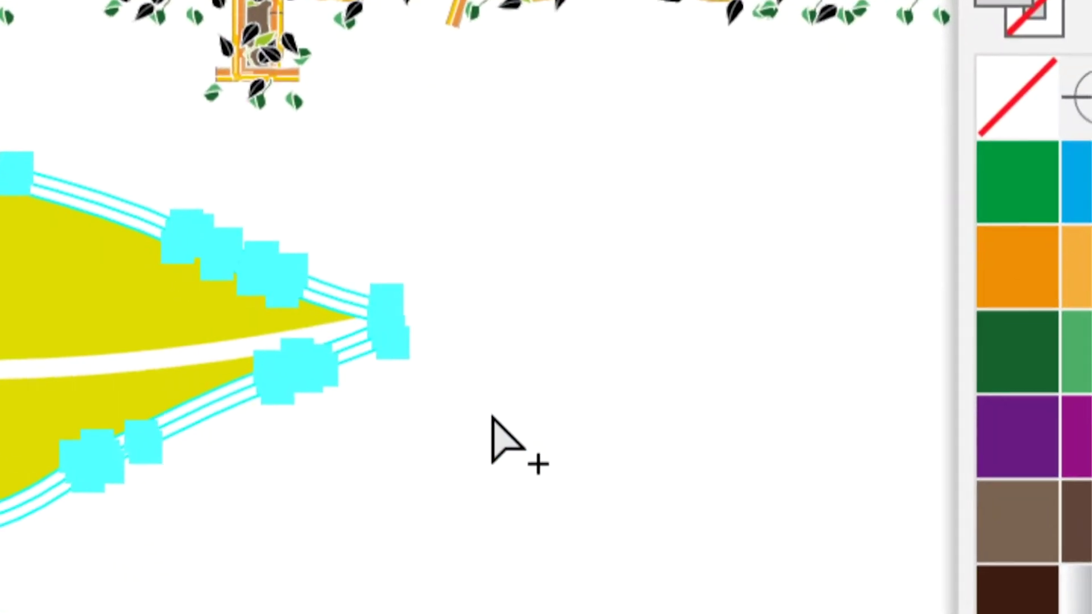
left_click(487, 418)
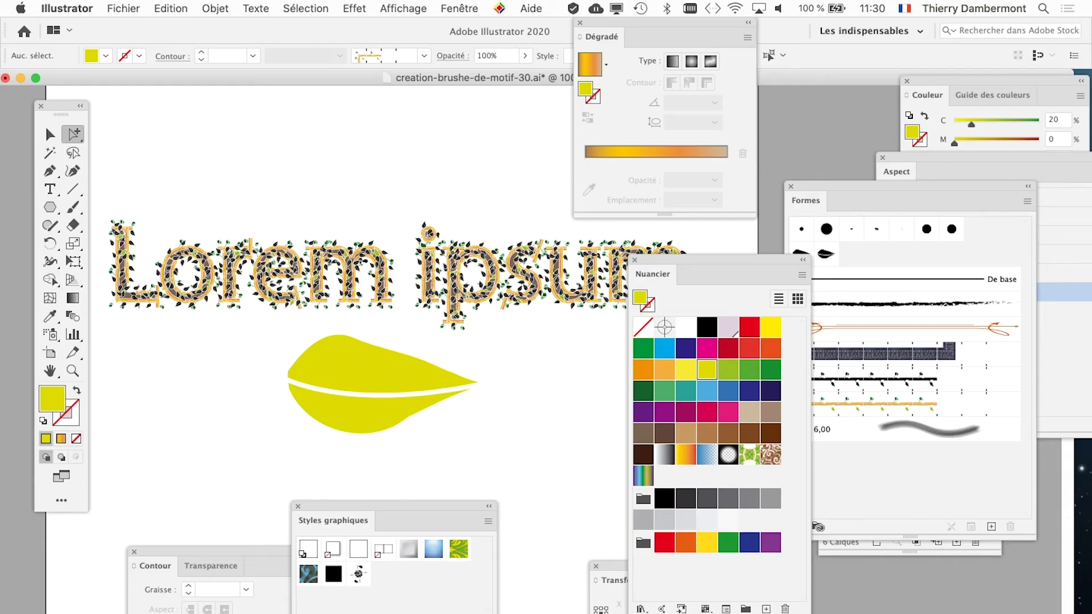
key("super+minus")
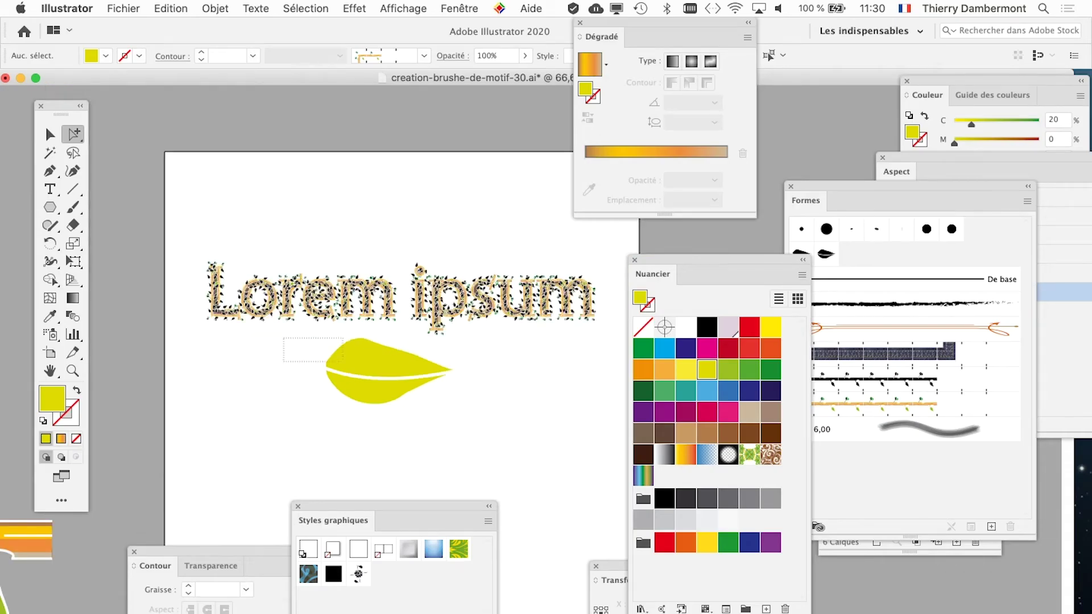
Move the leaf further left on the page, then select its midrib line by itself
left_click_drag(343, 362, 343, 398)
mouse_move(392, 369)
left_mouse_down()
mouse_move(369, 335)
mouse_move(234, 293)
left_mouse_up()
key("super+shift+a")
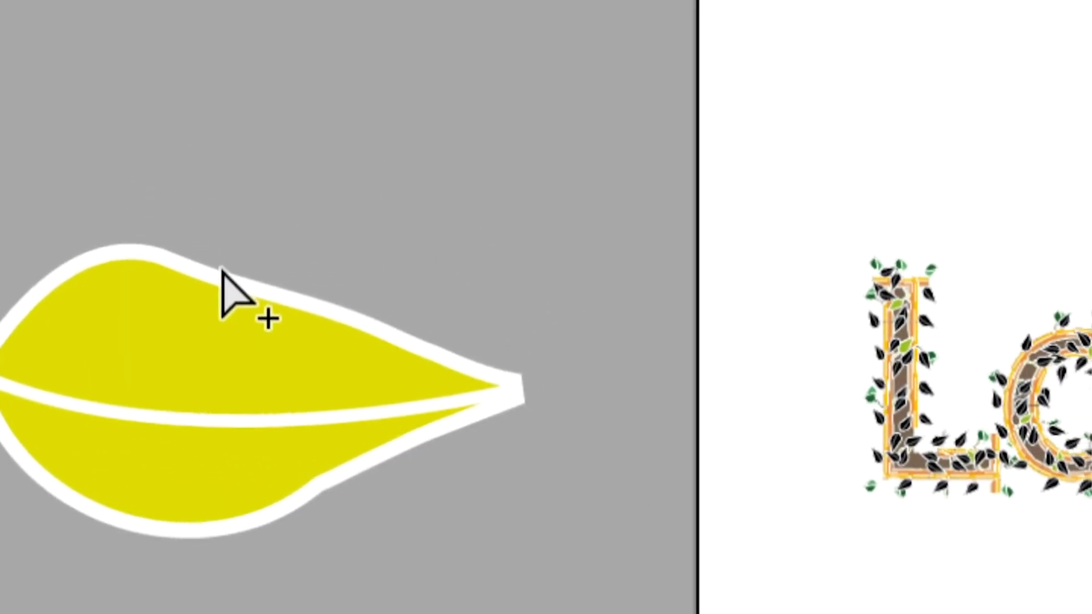
left_click(223, 272)
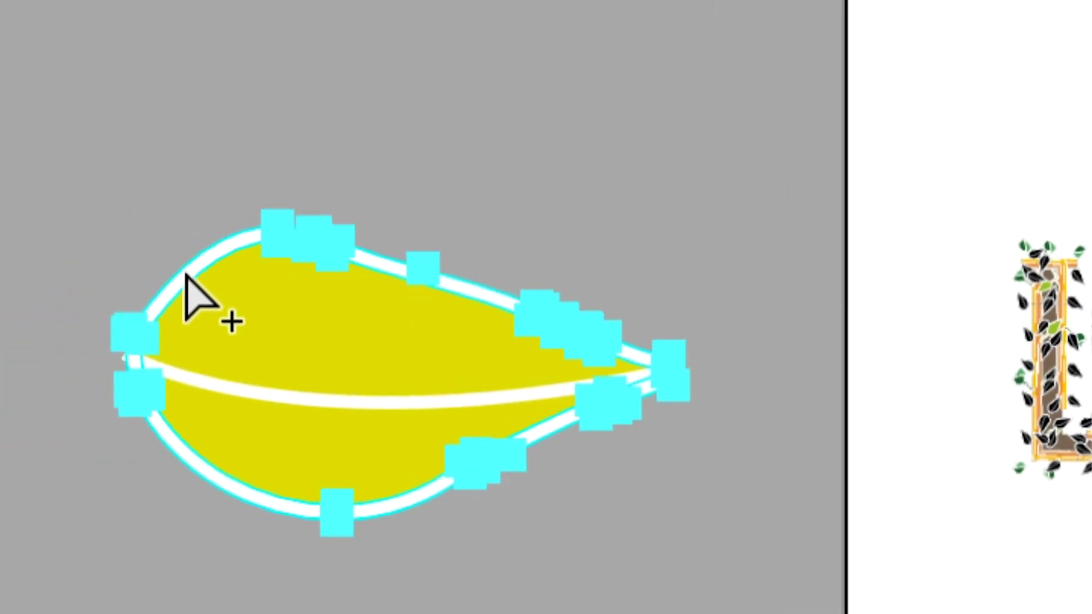
left_click(155, 285)
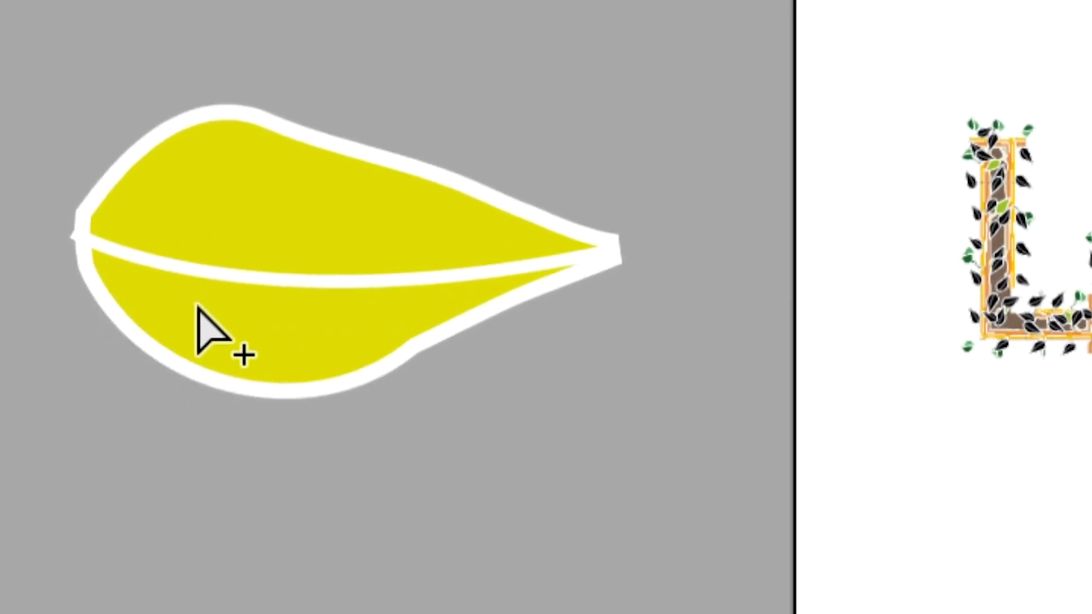
left_click(198, 299)
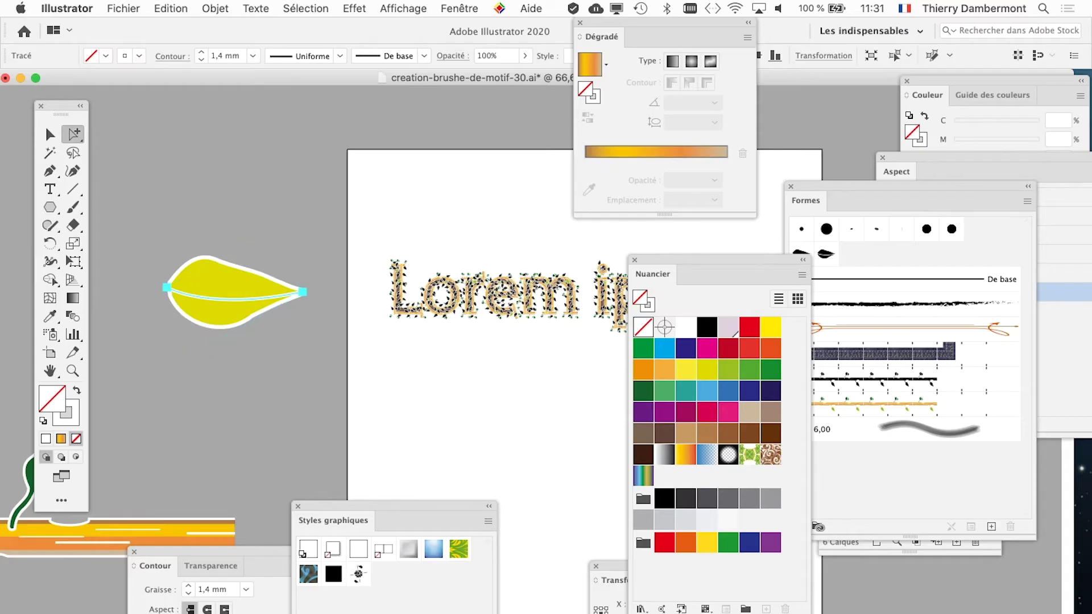
Copy the midrib line and paste it in place over the original (Coller sur place)
left_click(171, 8)
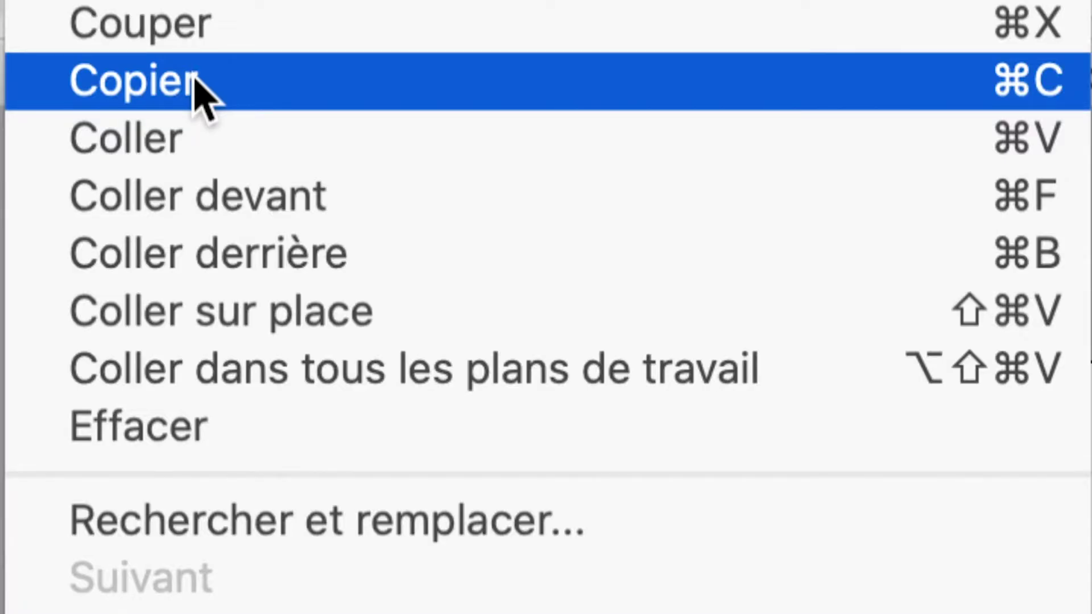
left_click(194, 80)
left_click(182, 32)
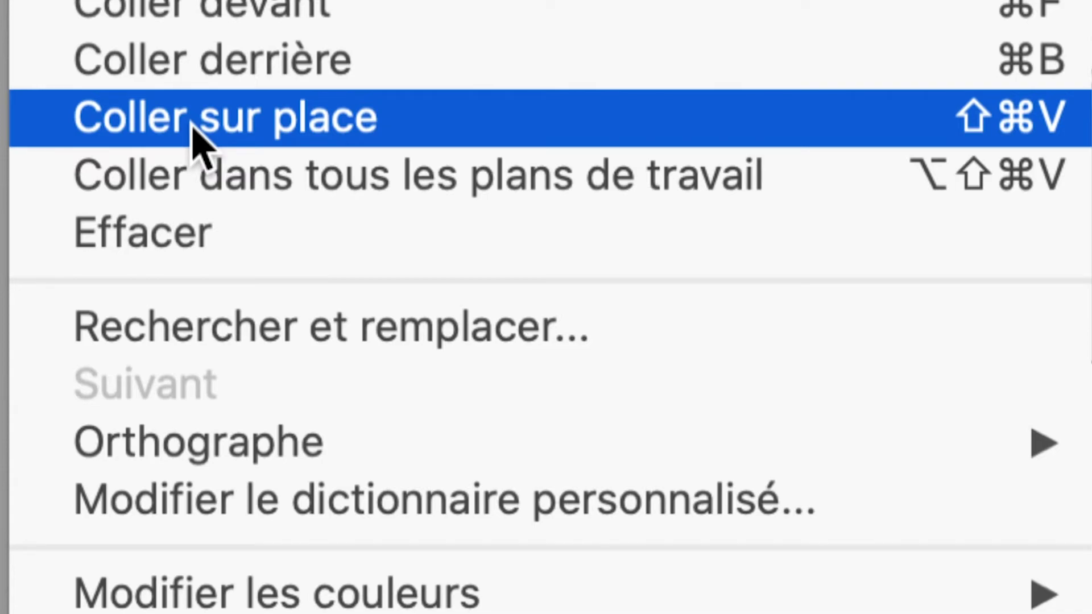
left_click(193, 134)
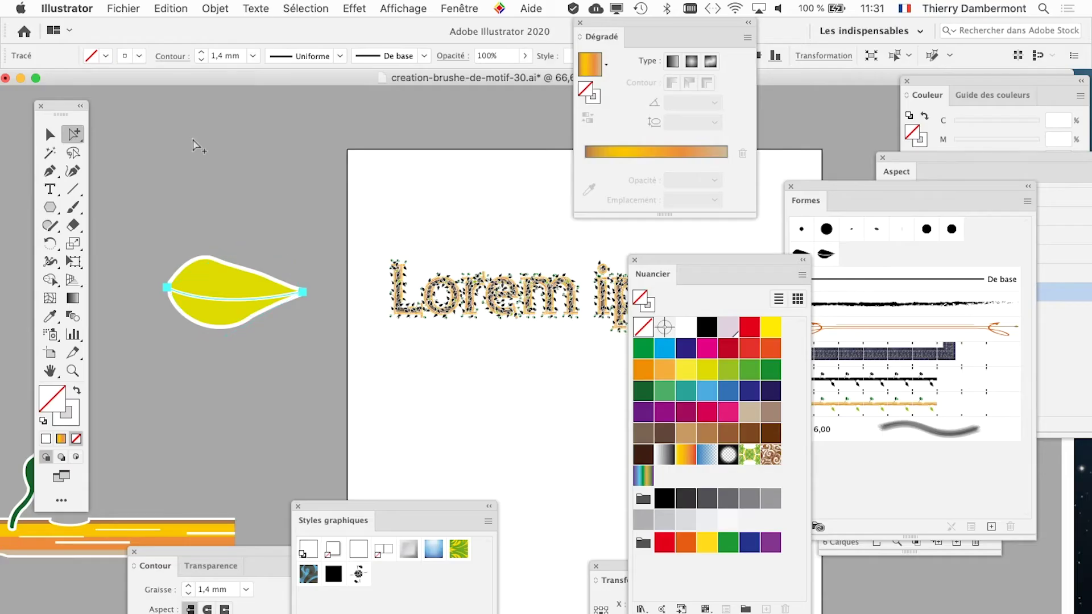
Zoom in, move the Nuancier panel aside, and show the Calques panel
scroll(179, 284, "up", 1)
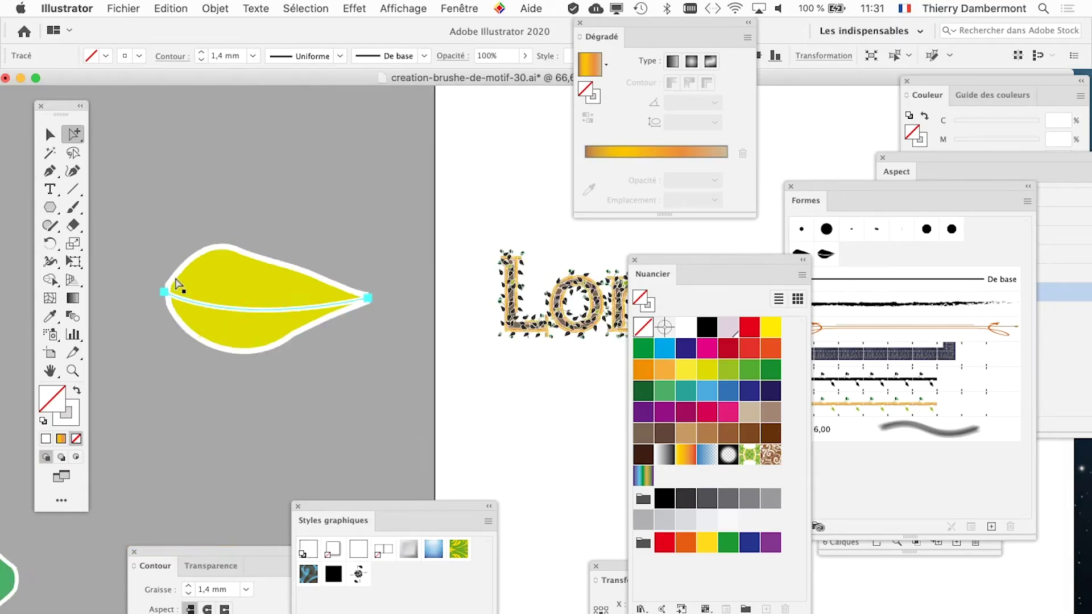
scroll(180, 284, "up", 1)
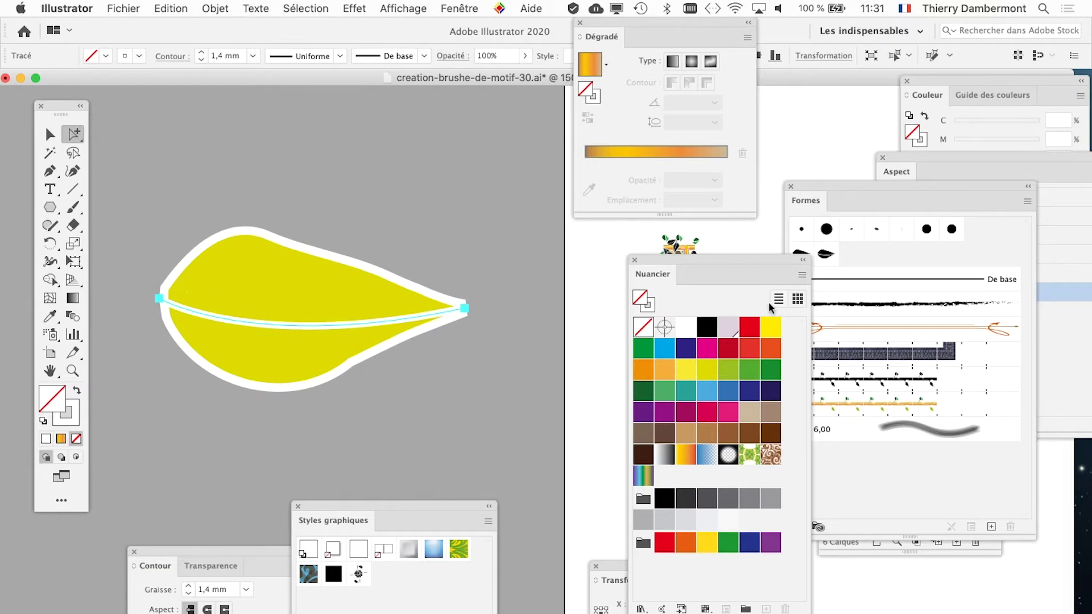
left_click_drag(677, 263, 923, 579)
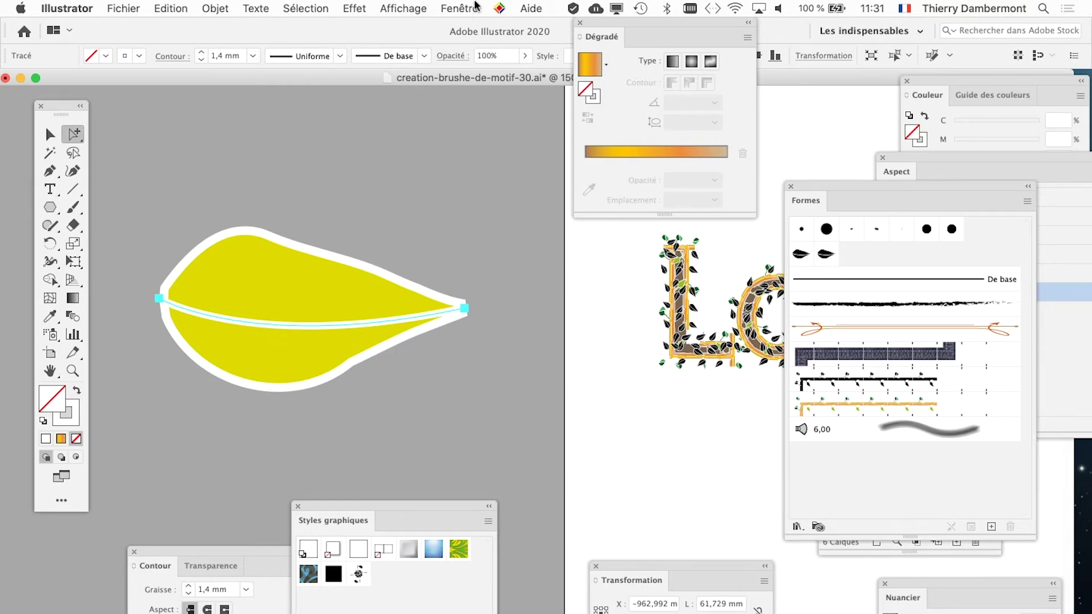
left_click(475, 8)
left_click(522, 290)
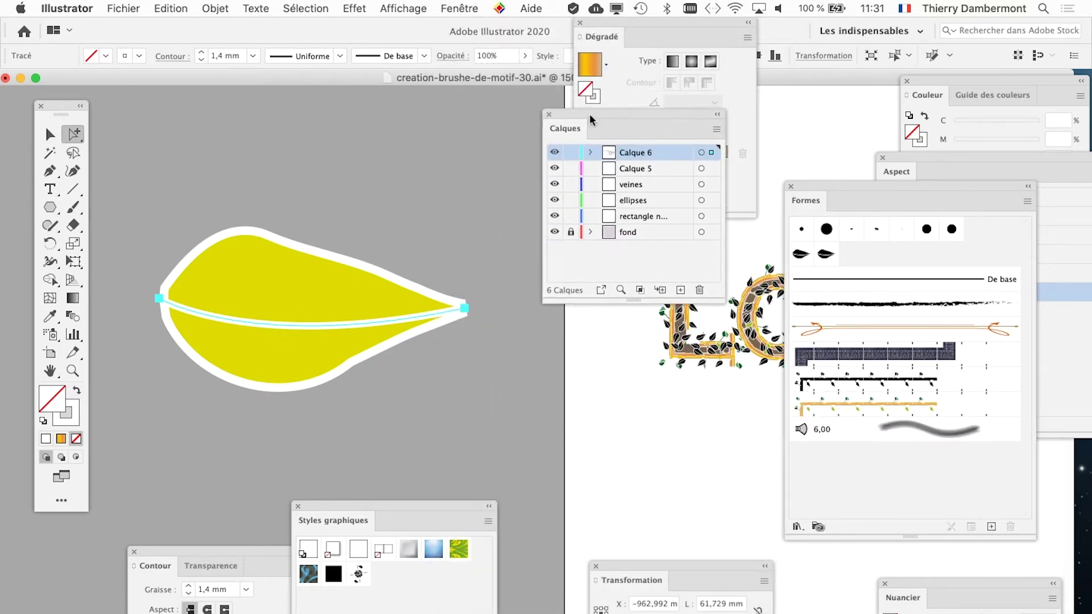
Reposition Calques, expand Calque 6 and the leaf group, and target one midrib path
left_click_drag(868, 371, 588, 120)
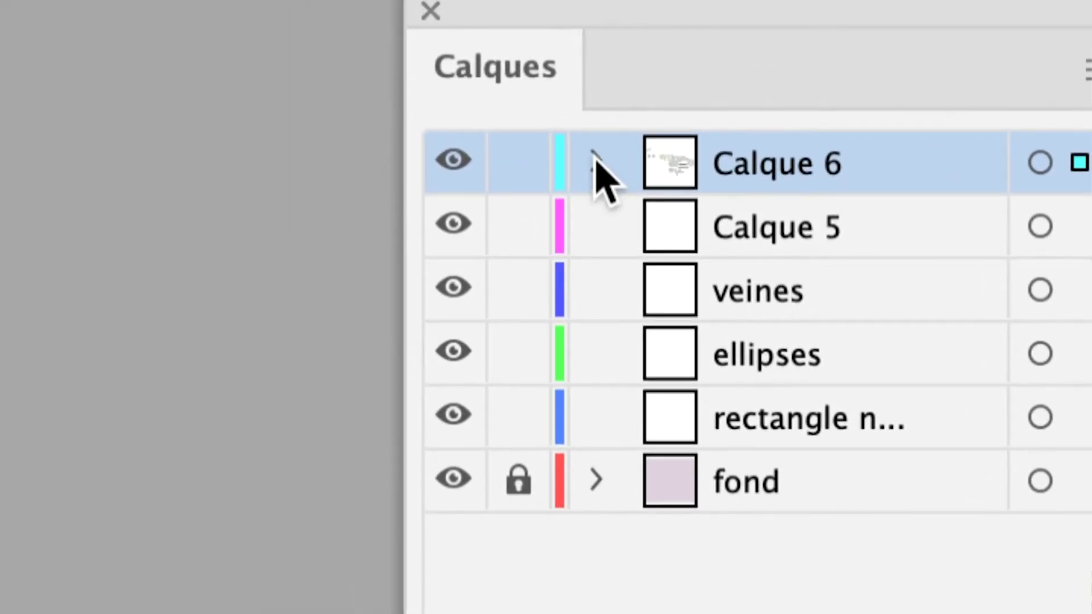
left_click(586, 153)
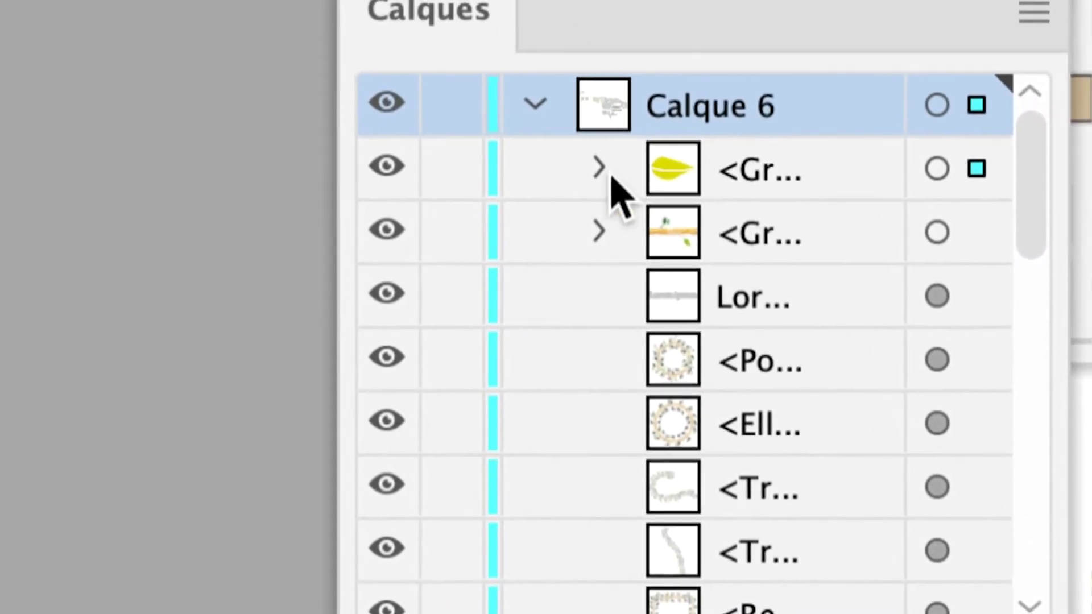
left_click(547, 168)
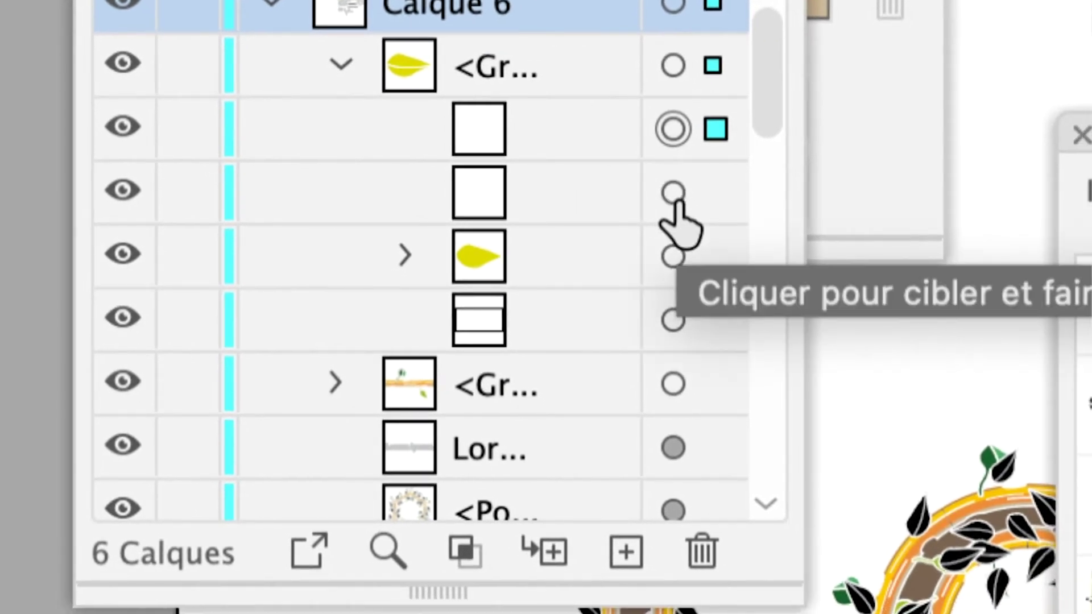
left_click(676, 194)
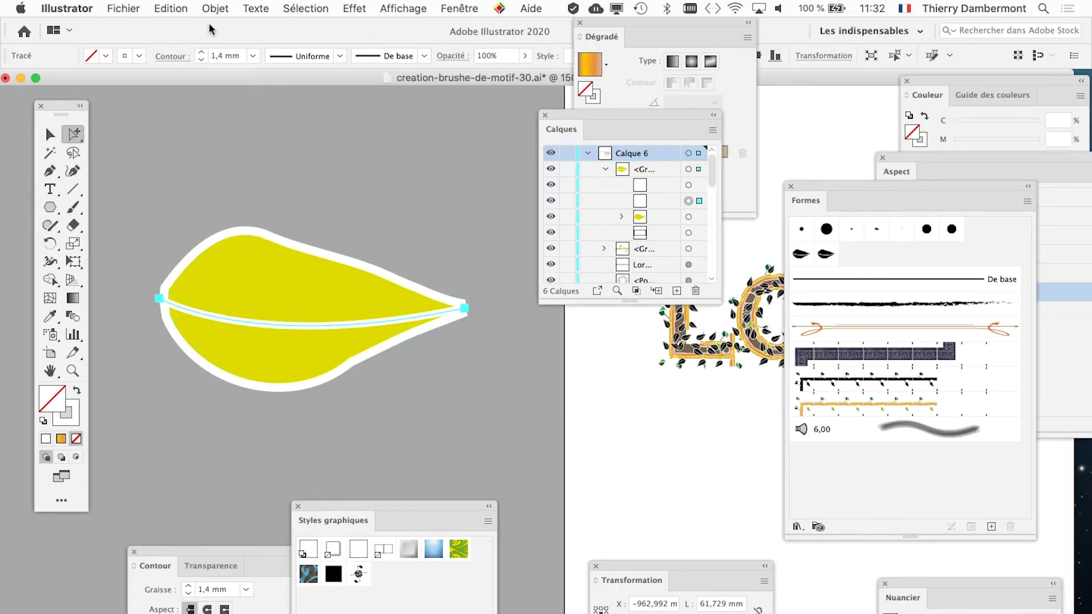
left_click(221, 6)
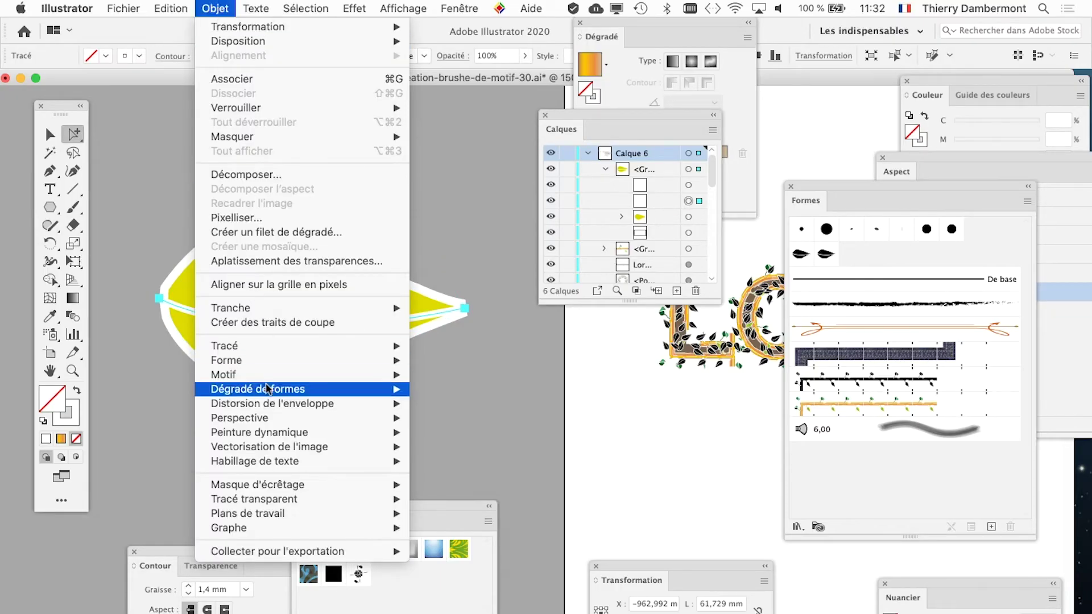
mouse_move(256, 345)
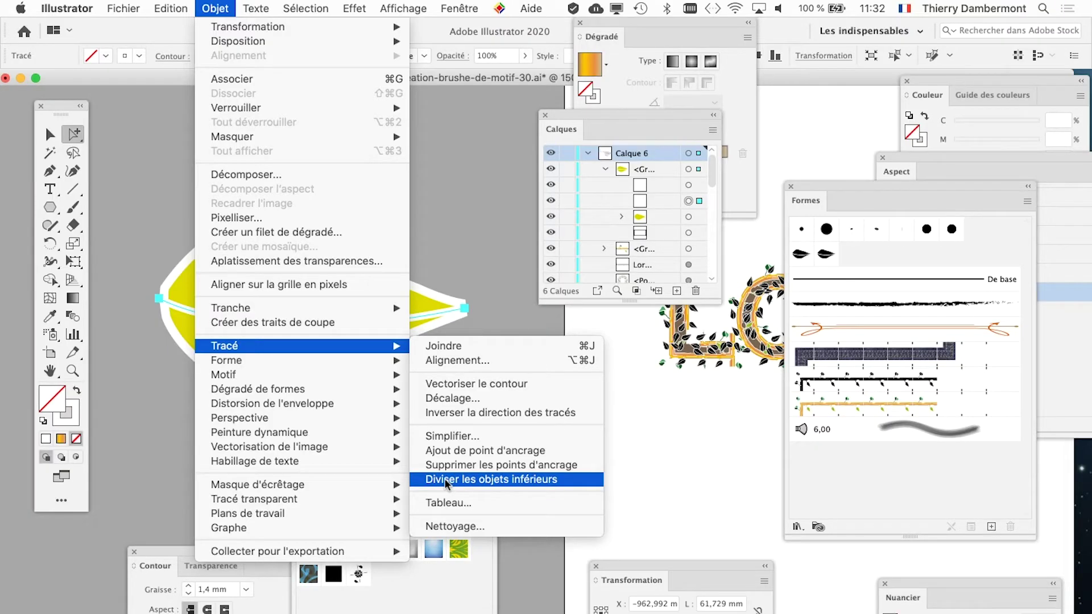
Split the leaf fill along the midrib with Diviser les objets inférieurs, then nudge a piece to verify
left_click(473, 480)
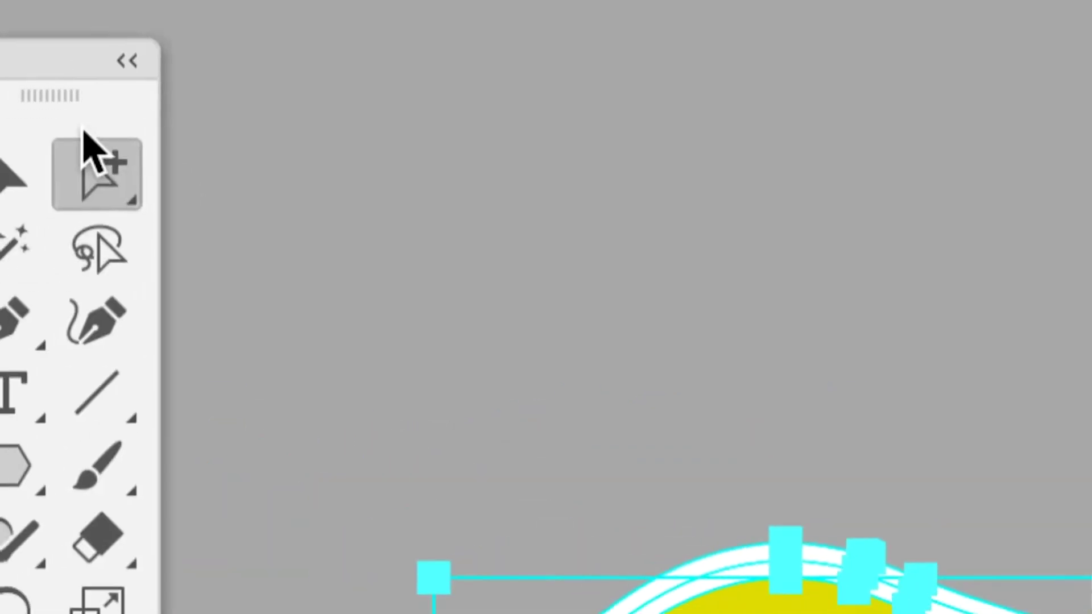
left_click(157, 195)
left_click(199, 265)
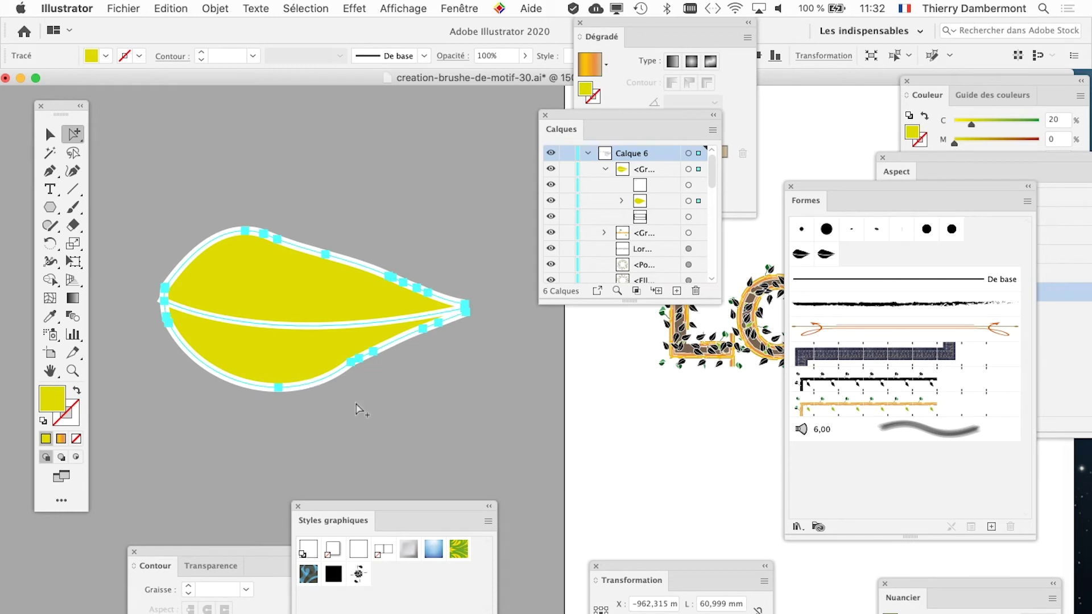
key("ctrl+z")
key("ctrl+shift+z")
key("ctrl+z")
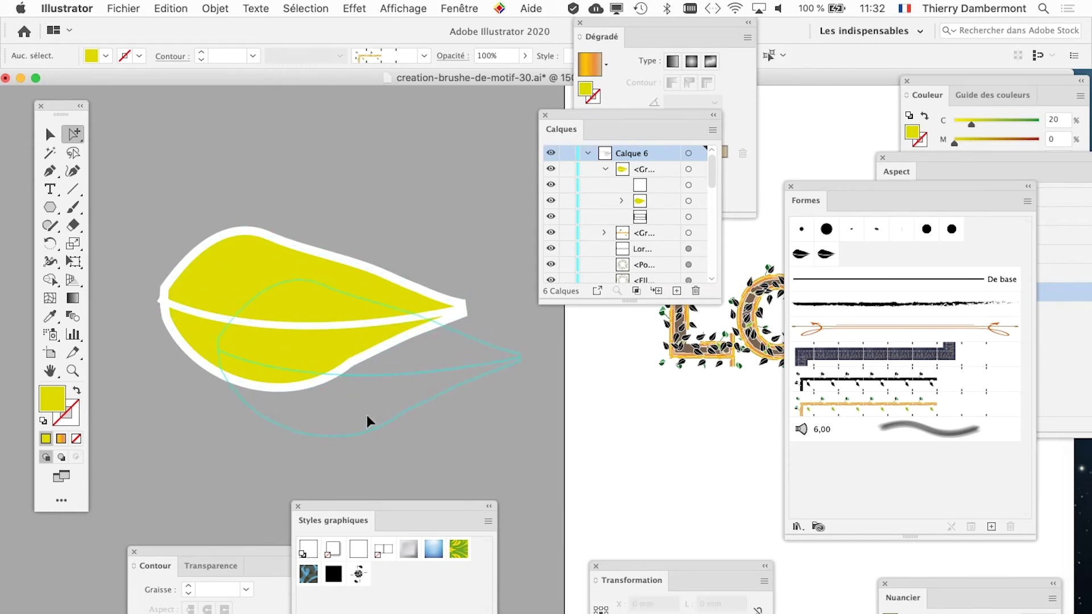
key("ctrl+shift+z")
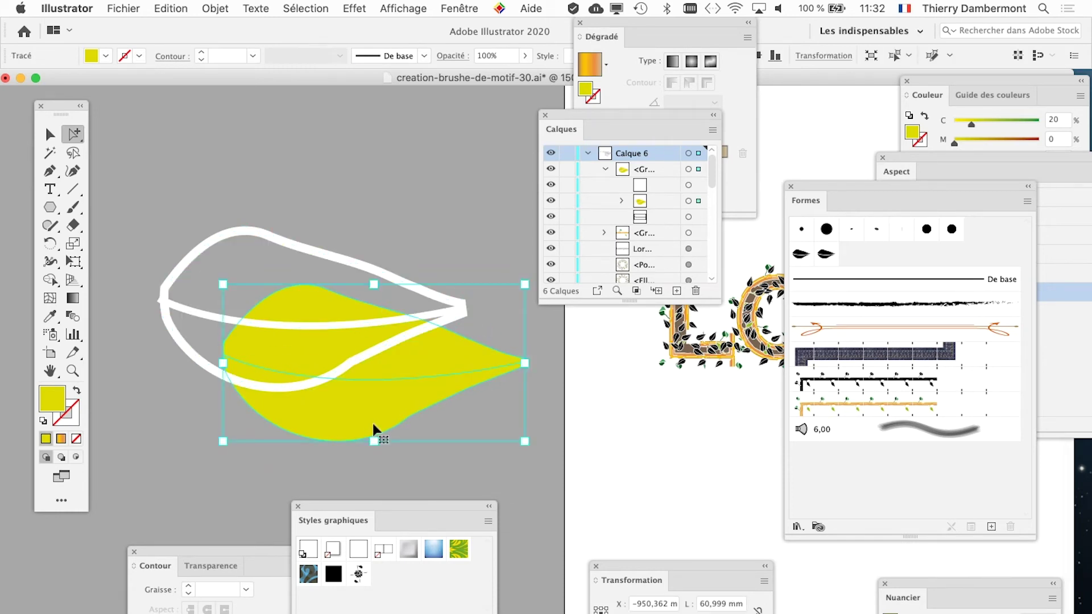
key("ctrl+z")
Switch the direct selection mode and select one piece of the split leaf
left_click(190, 333)
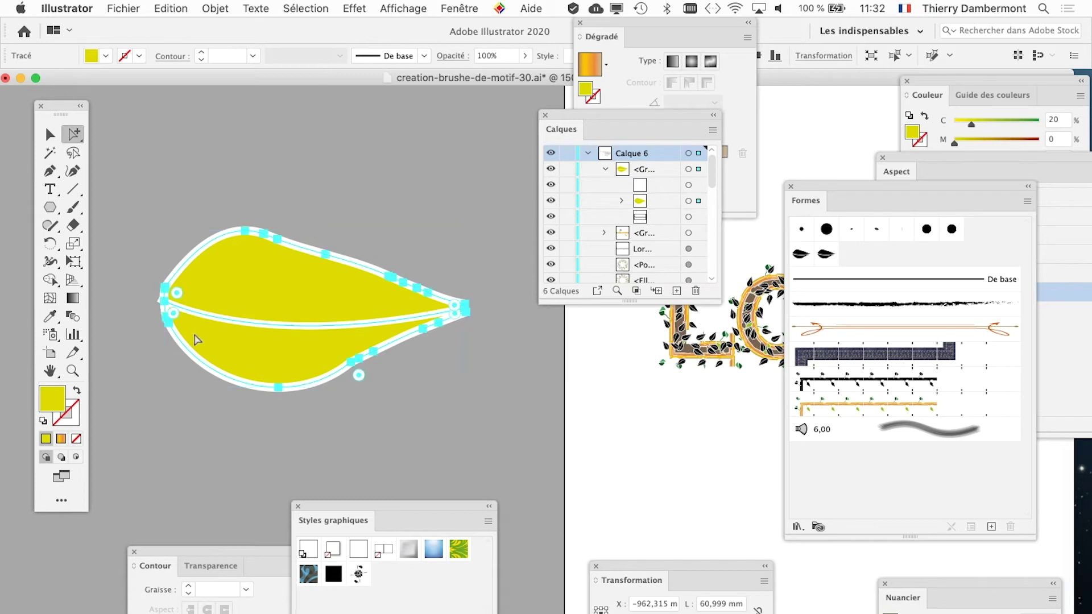
scroll(186, 330, "up", 5)
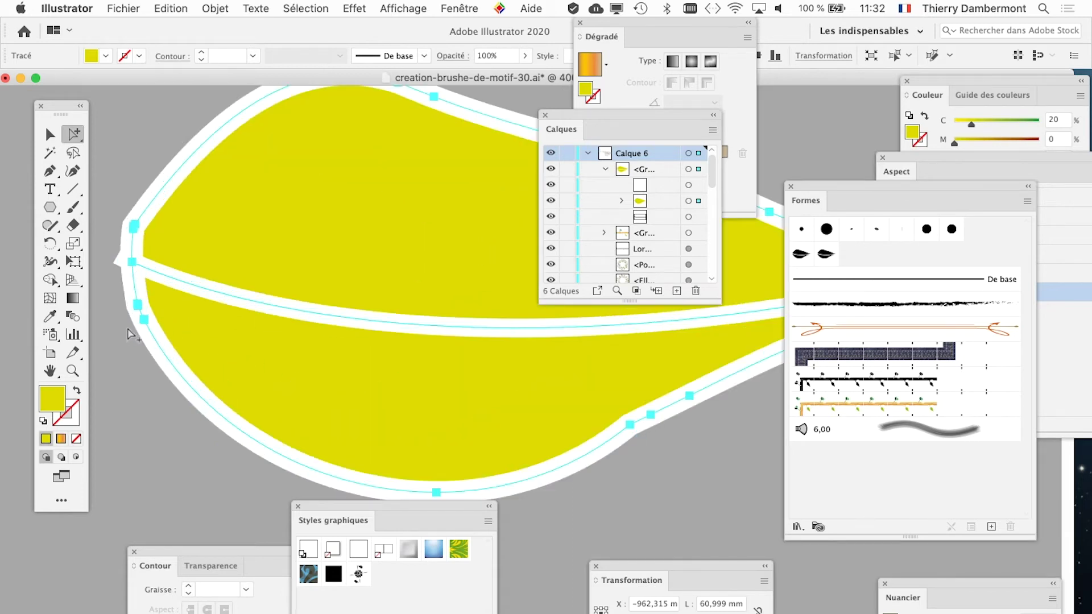
left_click(121, 217)
left_click(74, 134)
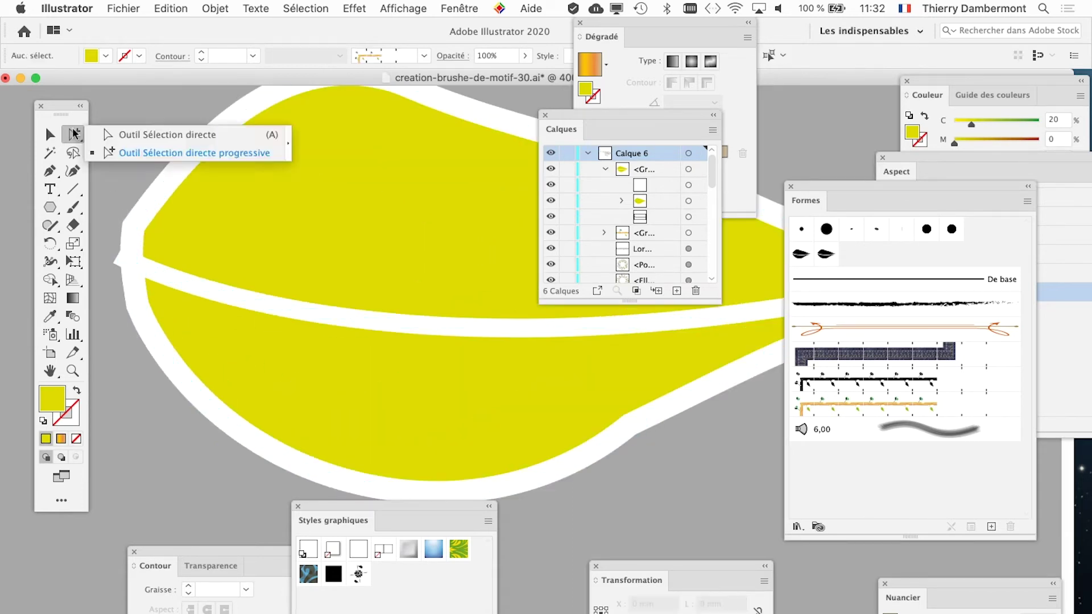
left_click(100, 138)
left_click(170, 201)
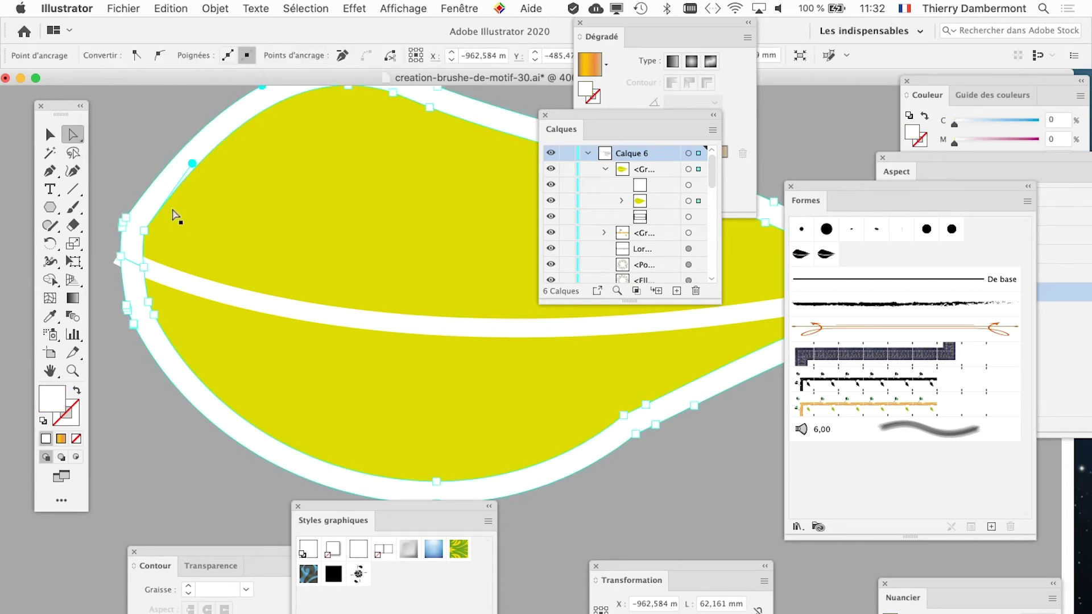
left_click(124, 389)
left_click(244, 265)
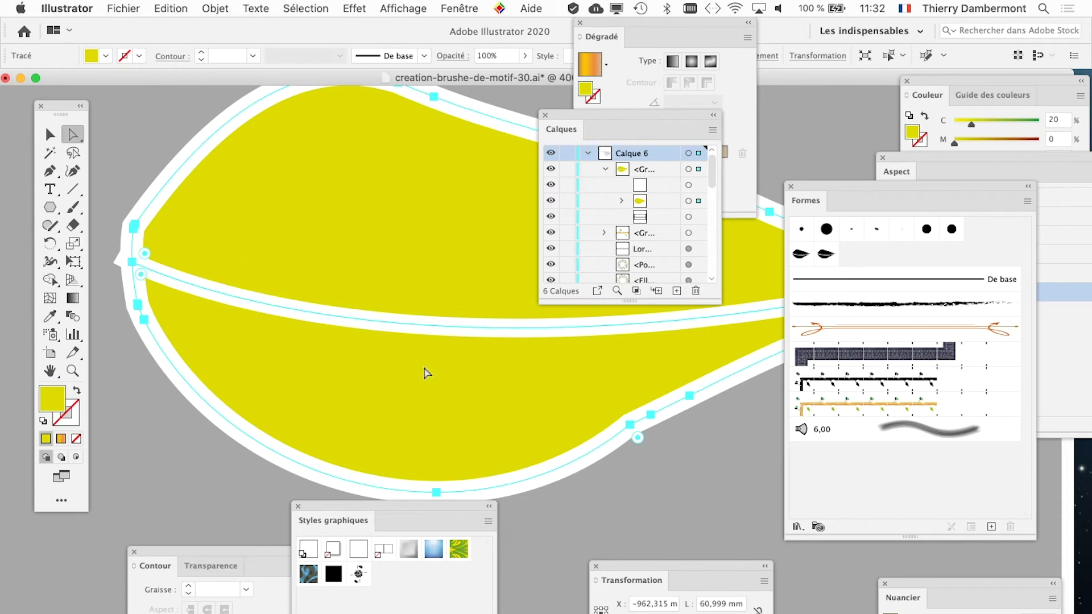
Try a fill C value of 100, undo it, and paste a midrib copy in front
type("100")
key("Return")
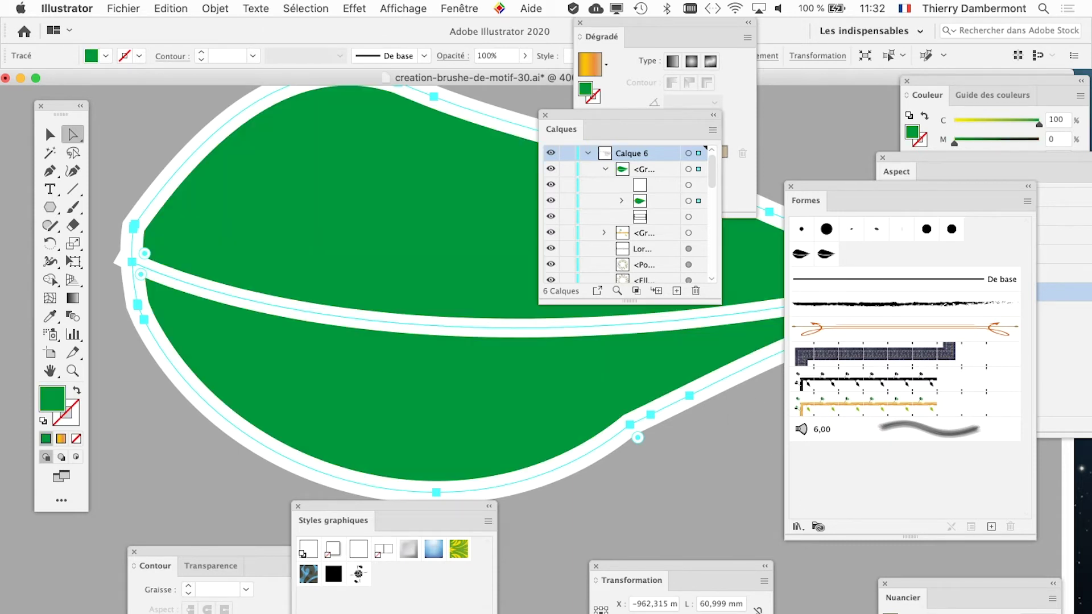
key("ctrl+z")
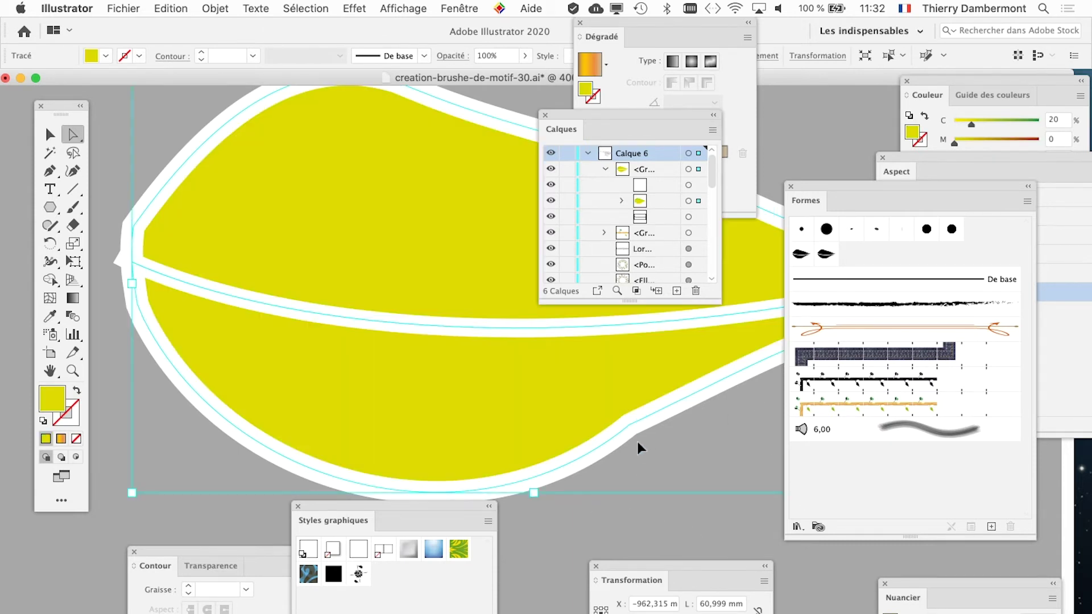
key("ctrl+z")
Enlarge and reposition Calques, expand the leaf <Groupe>, and select its <Tracé transparent> row
scroll(423, 388, "down", 1)
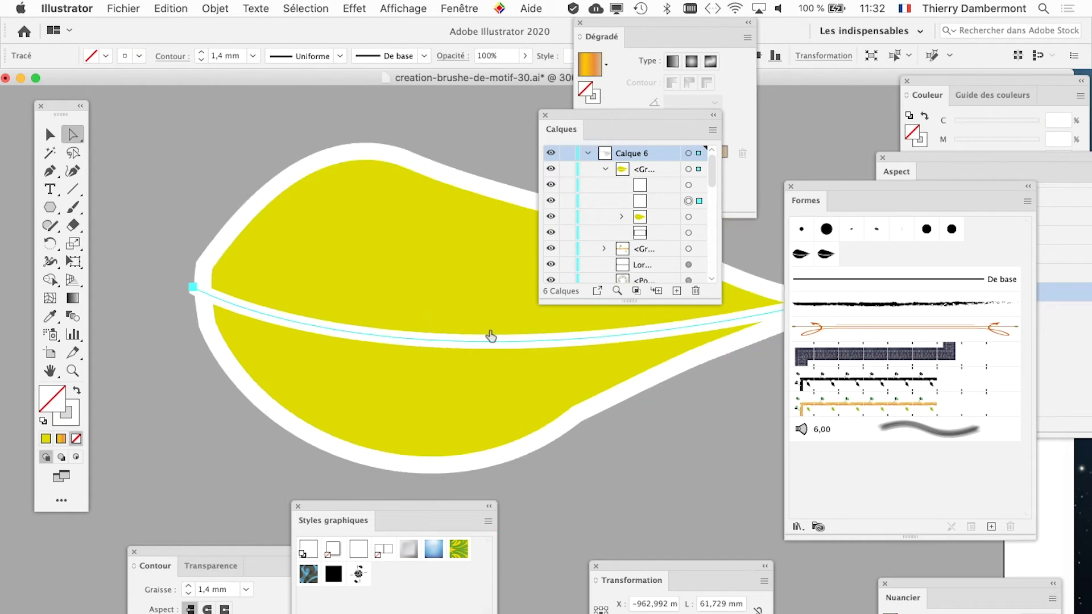
left_click_drag(718, 300, 819, 343)
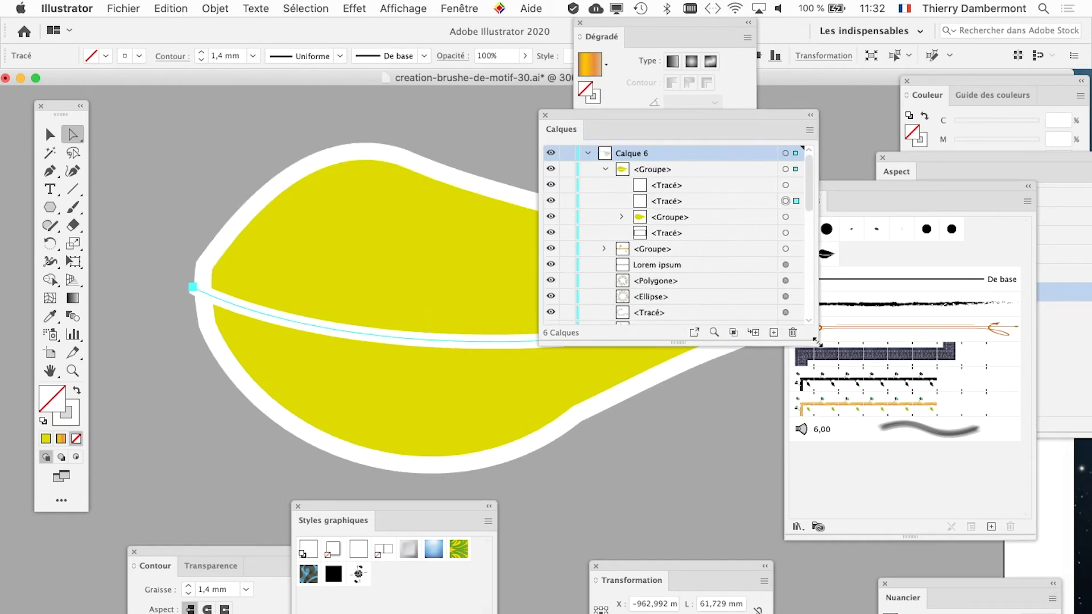
left_click_drag(632, 116, 792, 98)
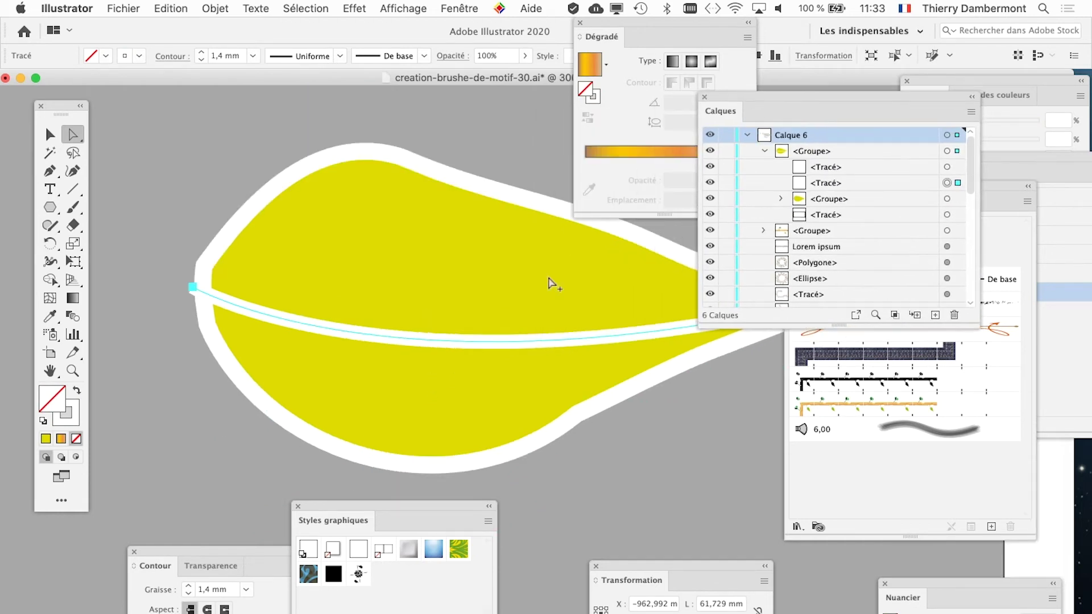
scroll(543, 309, "down", 1)
left_click(606, 358)
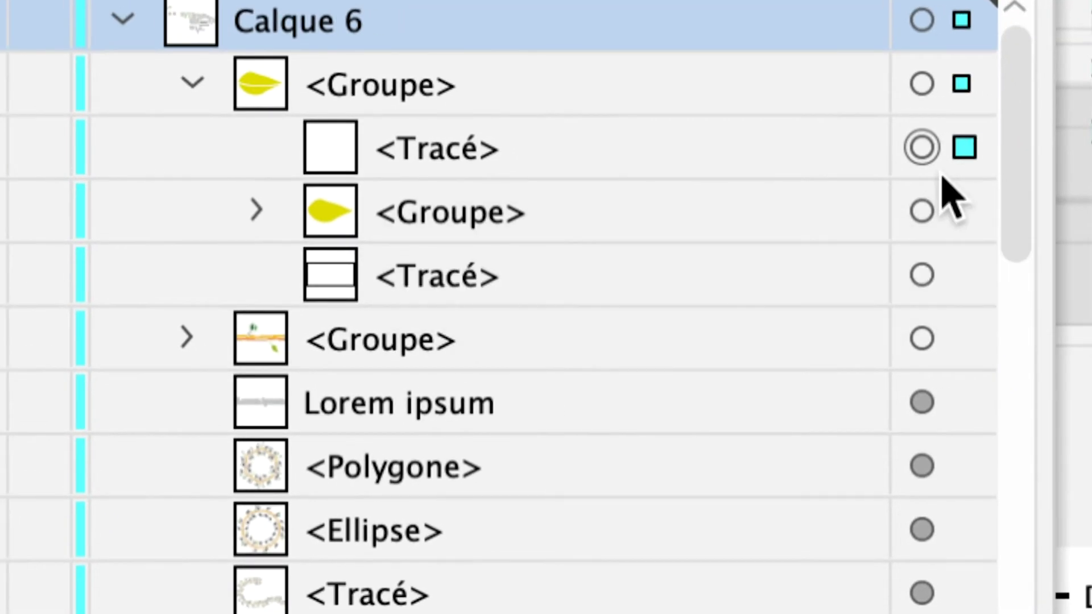
key("ctrl+f")
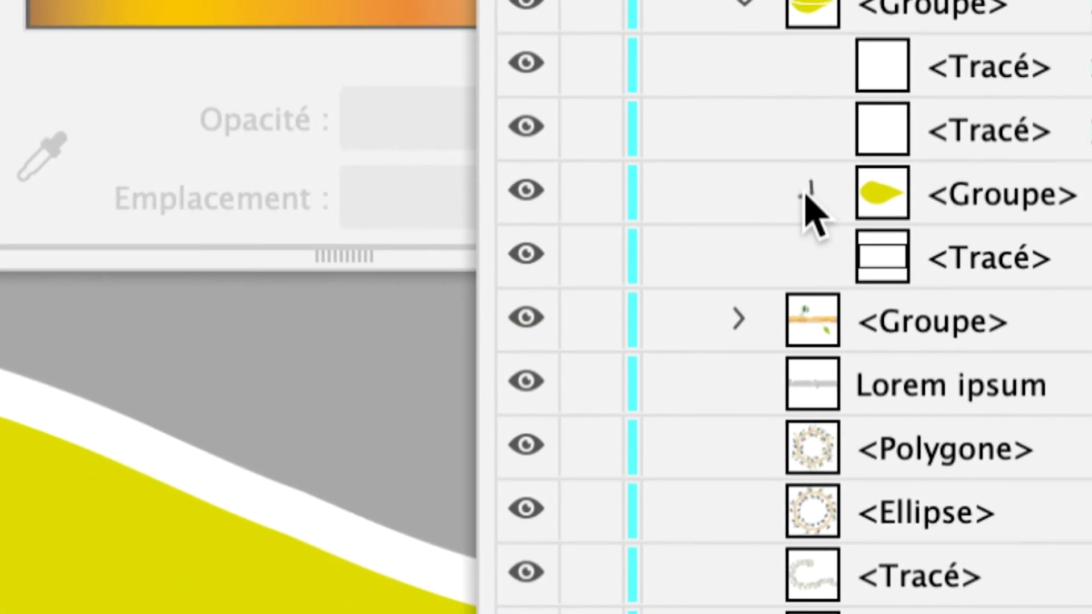
left_click(805, 197)
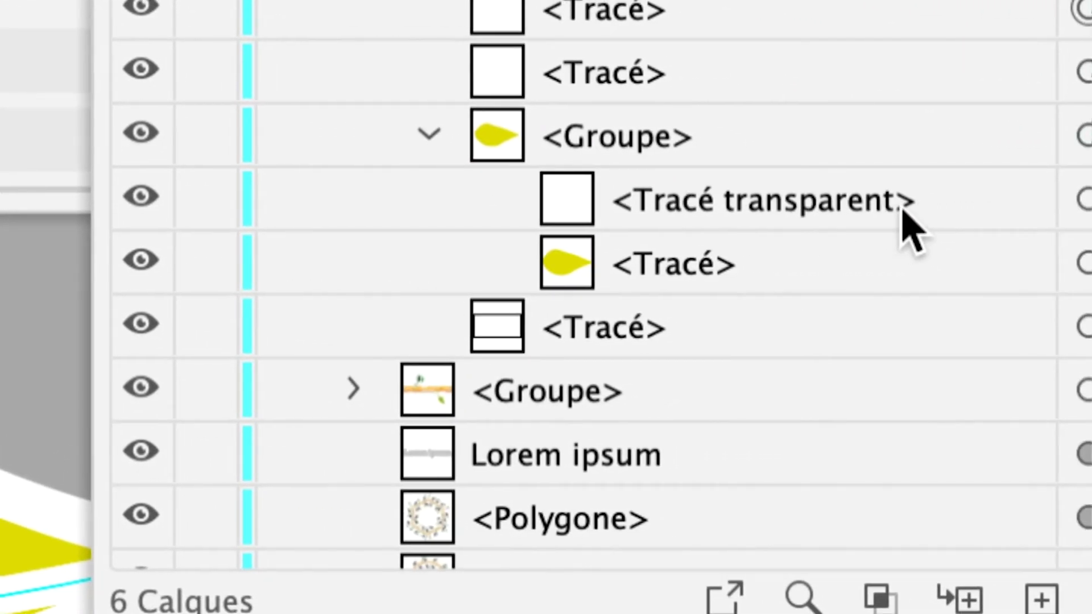
left_click(904, 209)
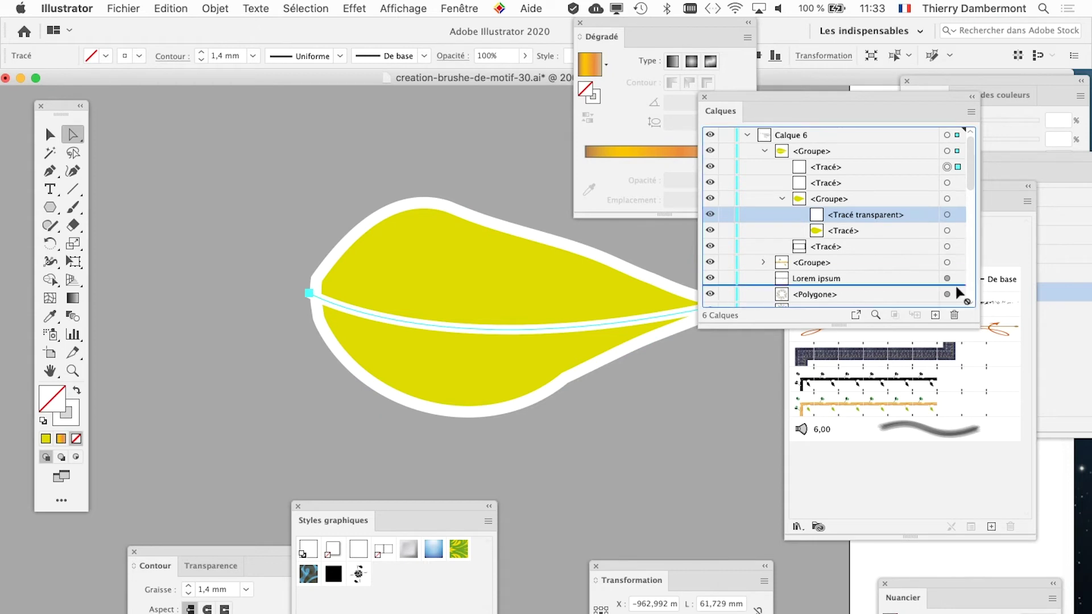
Delete and restore the <Tracé transparent> path, then hide it via its eye icon in Calques
scroll(961, 285, "down", 4)
left_click(954, 314)
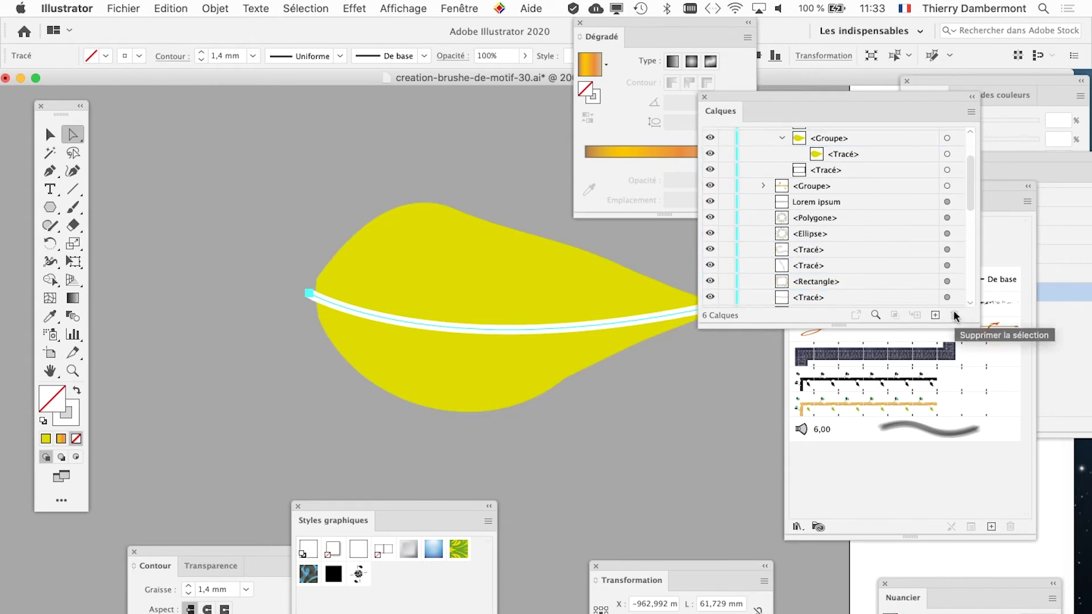
key("super+z")
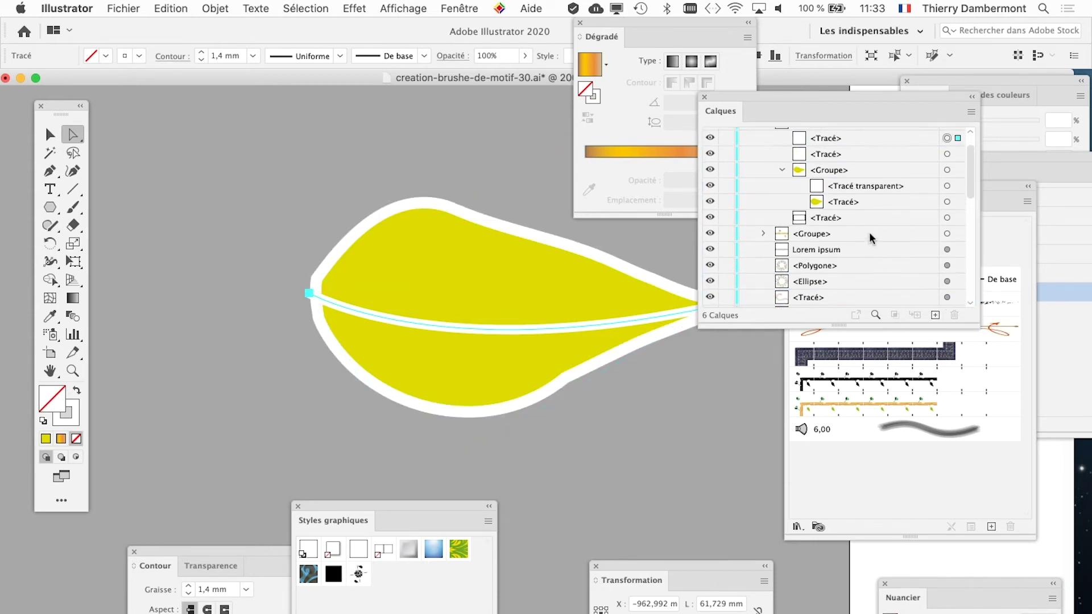
scroll(870, 236, "up", 4)
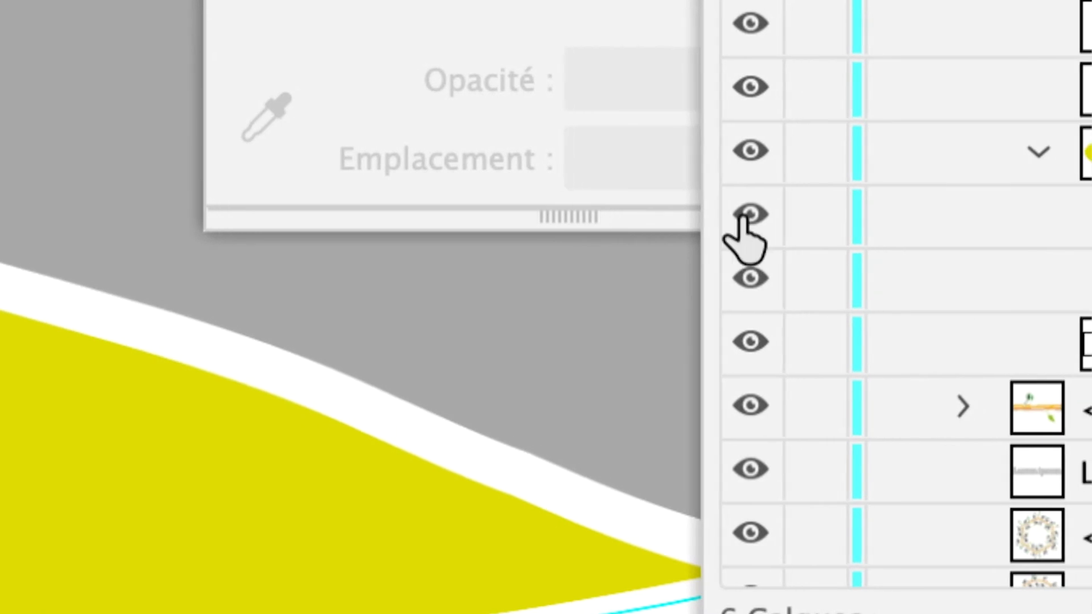
left_click(745, 216)
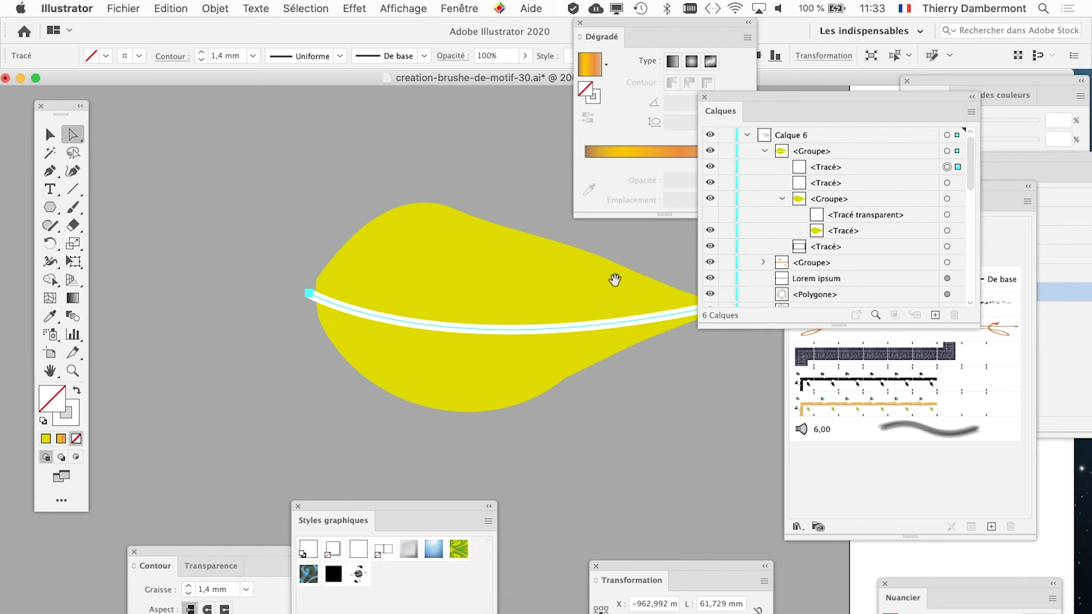
Pan the view, select the white midrib path, and switch to the Group Selection tool
left_click_drag(614, 281, 499, 261)
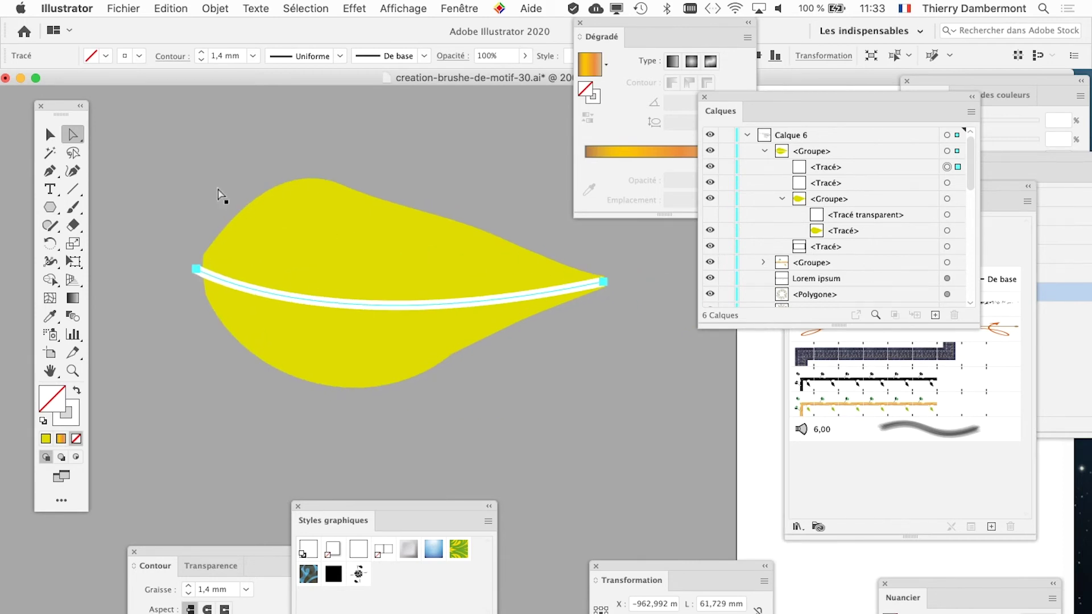
left_click(707, 215)
left_click(212, 173)
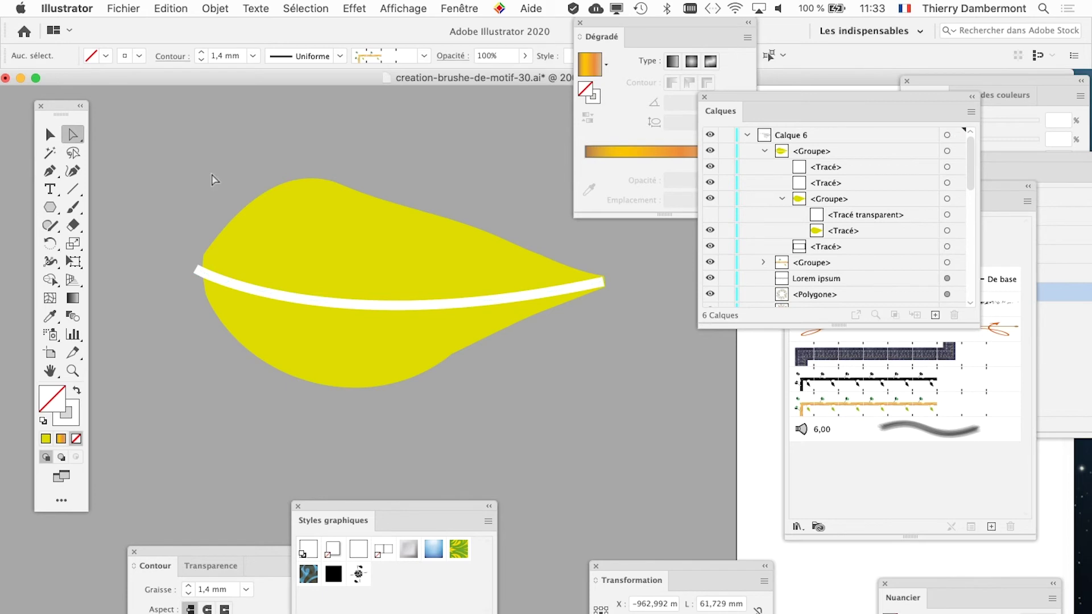
left_click(219, 286)
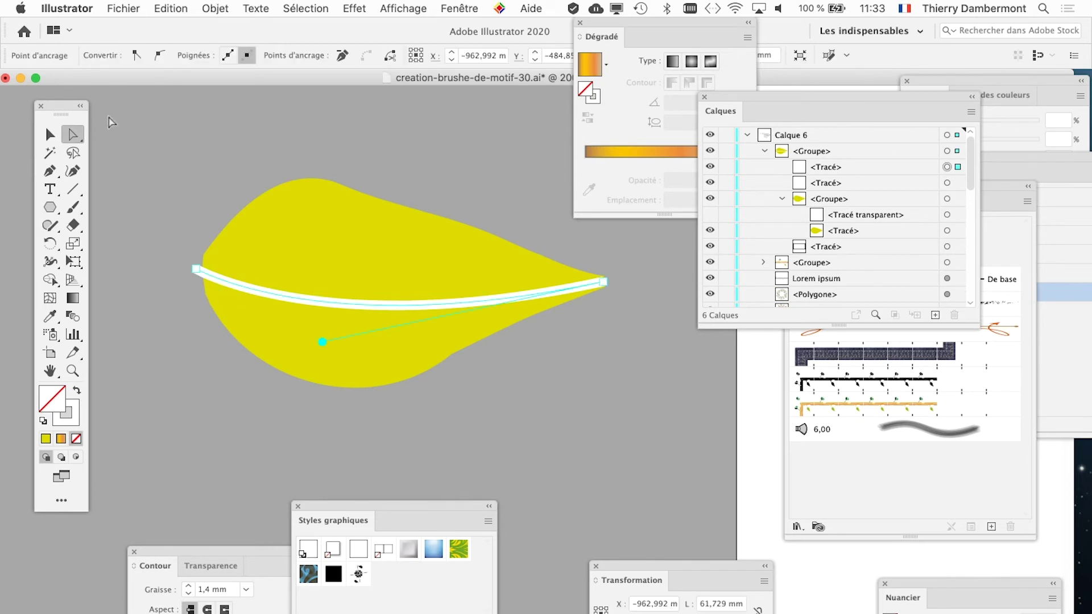
left_click_drag(81, 134, 128, 149)
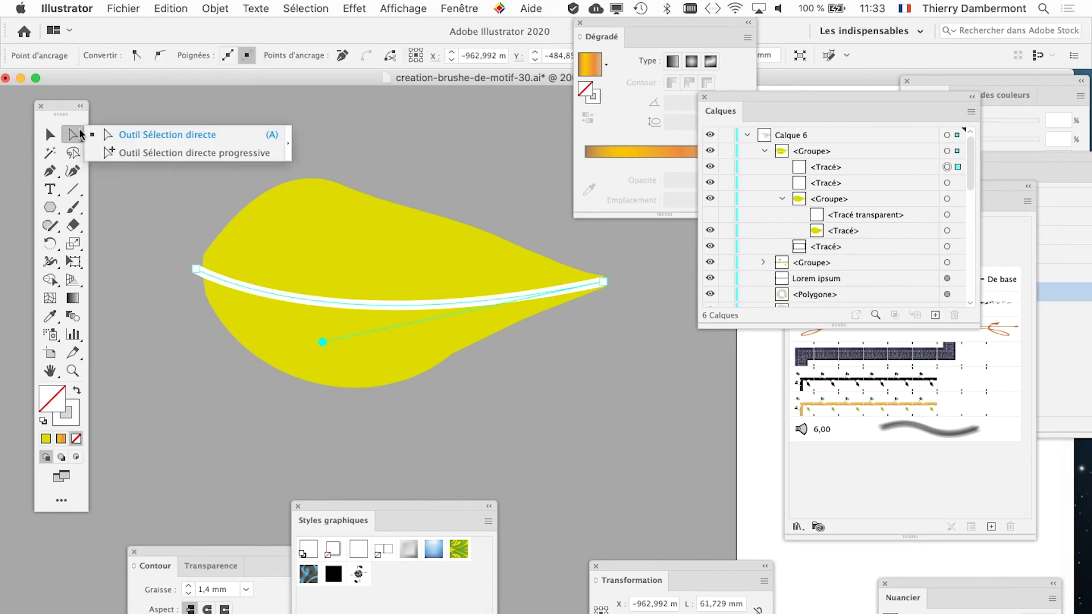
Select only the white midrib path, not the whole leaf group
left_click(209, 279)
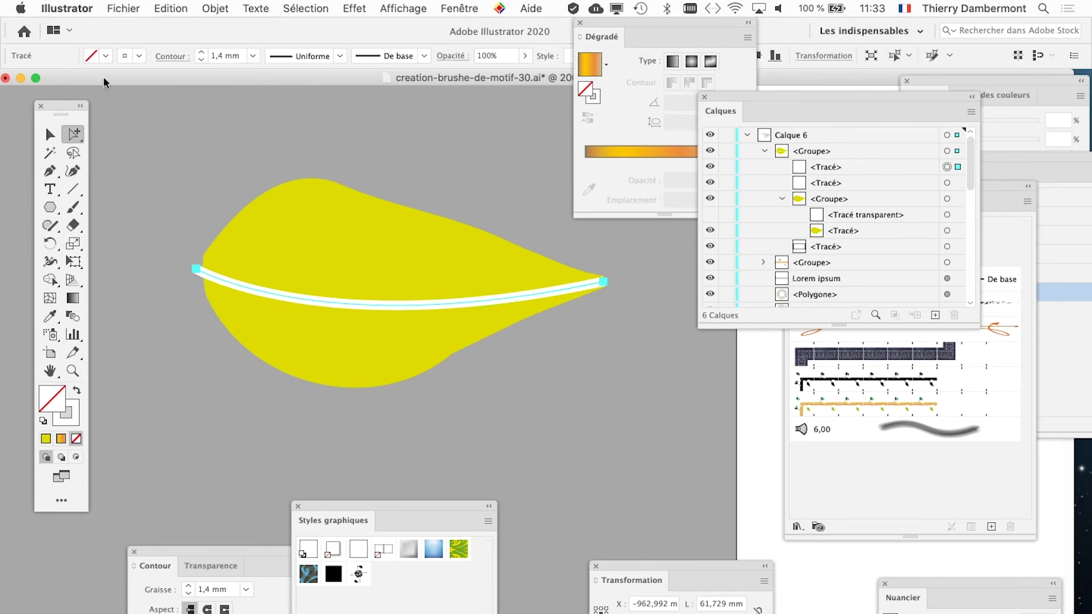
left_click(50, 134)
left_click(216, 275)
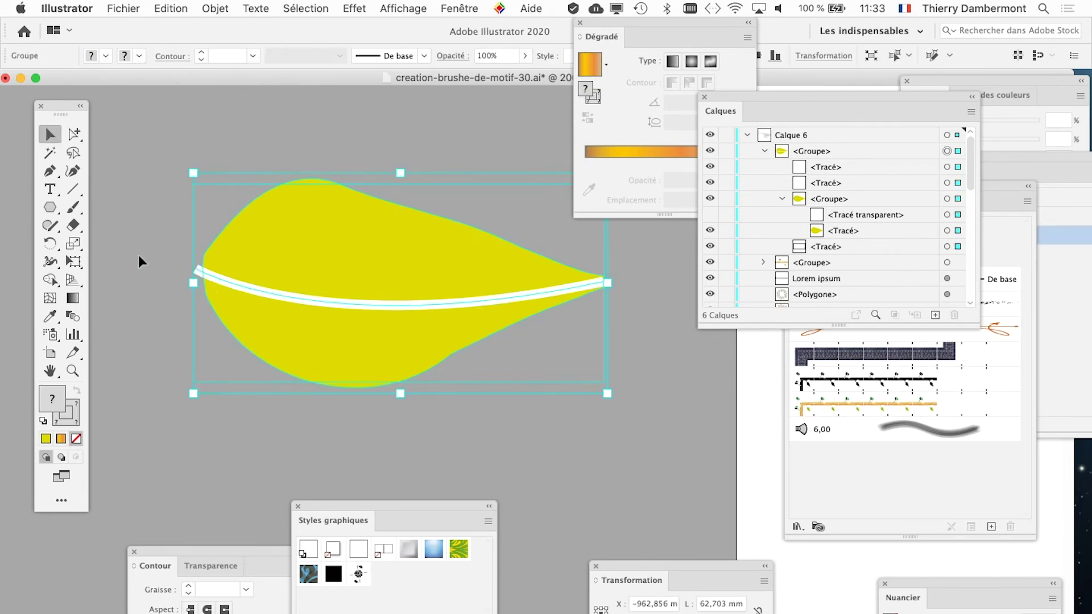
left_click(139, 257)
left_click(211, 288)
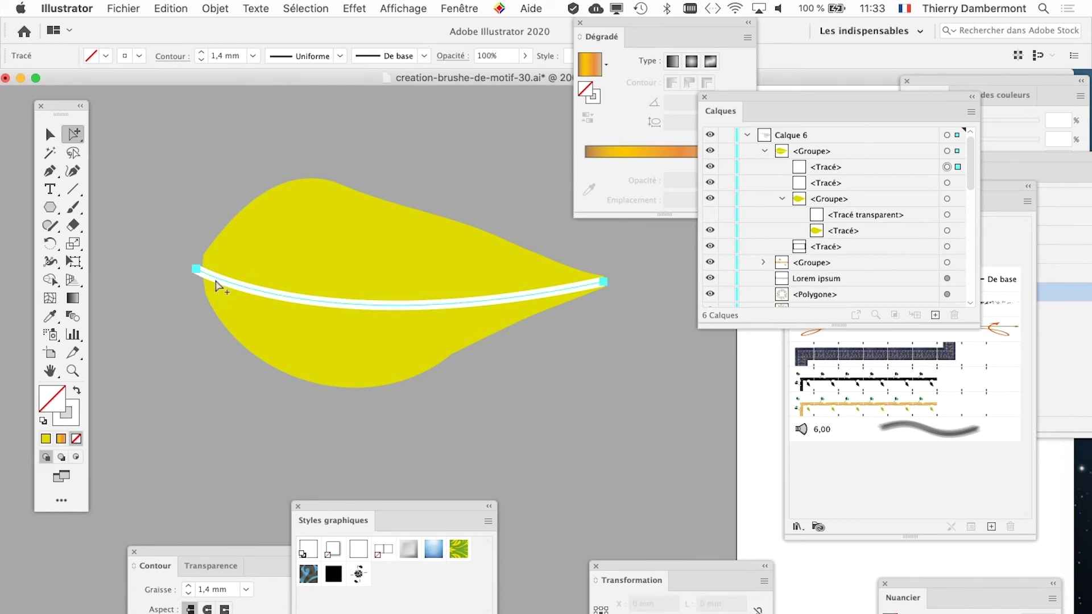
Cut the leaf along the midrib with Object > Path > Divide Objects Below
left_click(223, 8)
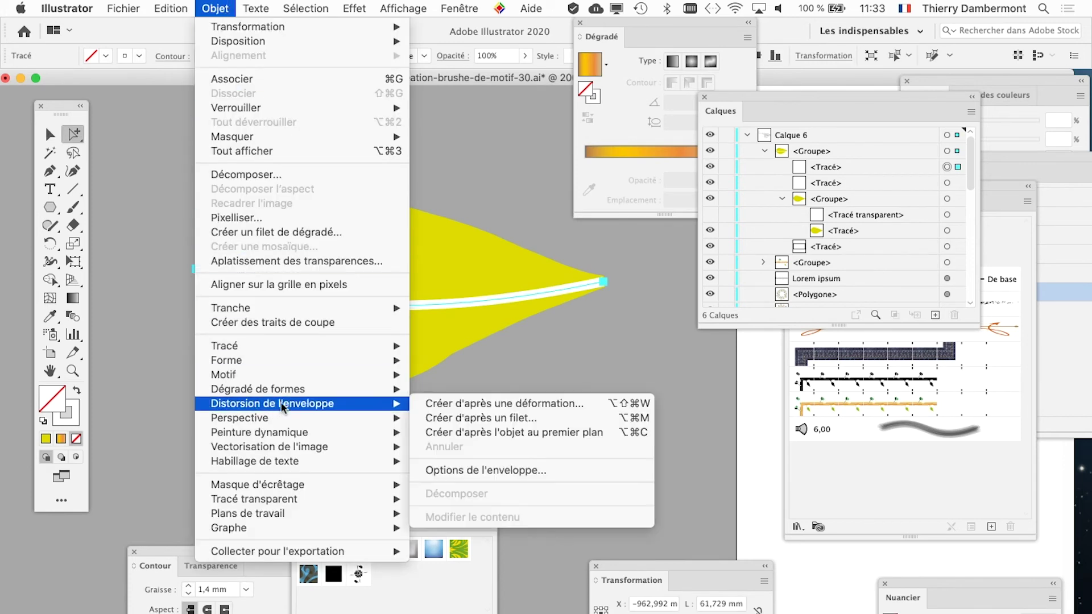
mouse_move(224, 346)
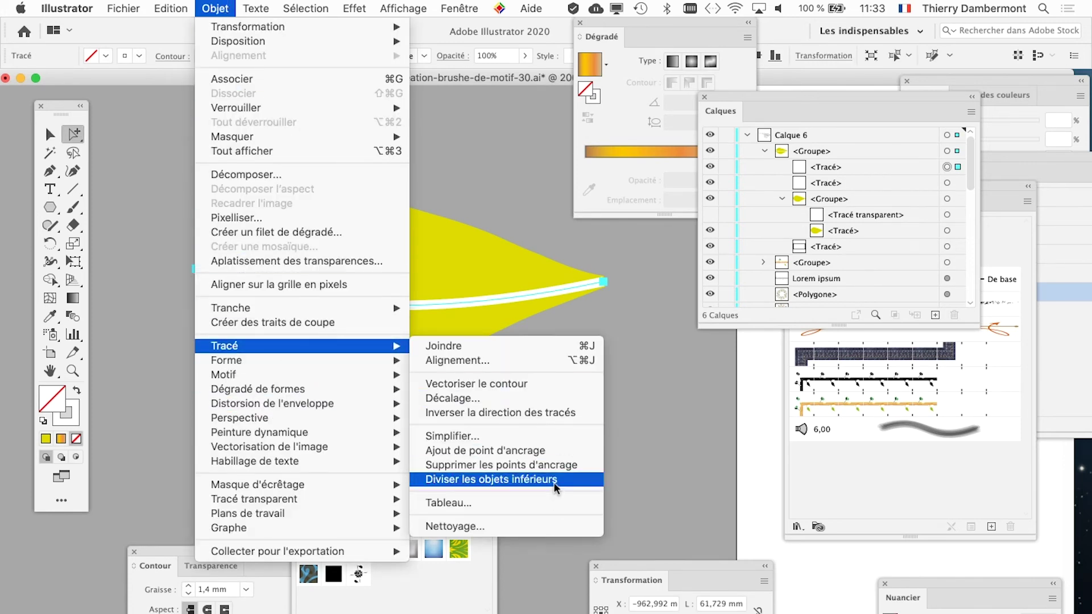
left_click(526, 479)
left_click(559, 487)
Inspect the split leaf pieces and zoom in on the leaf
left_click(446, 272)
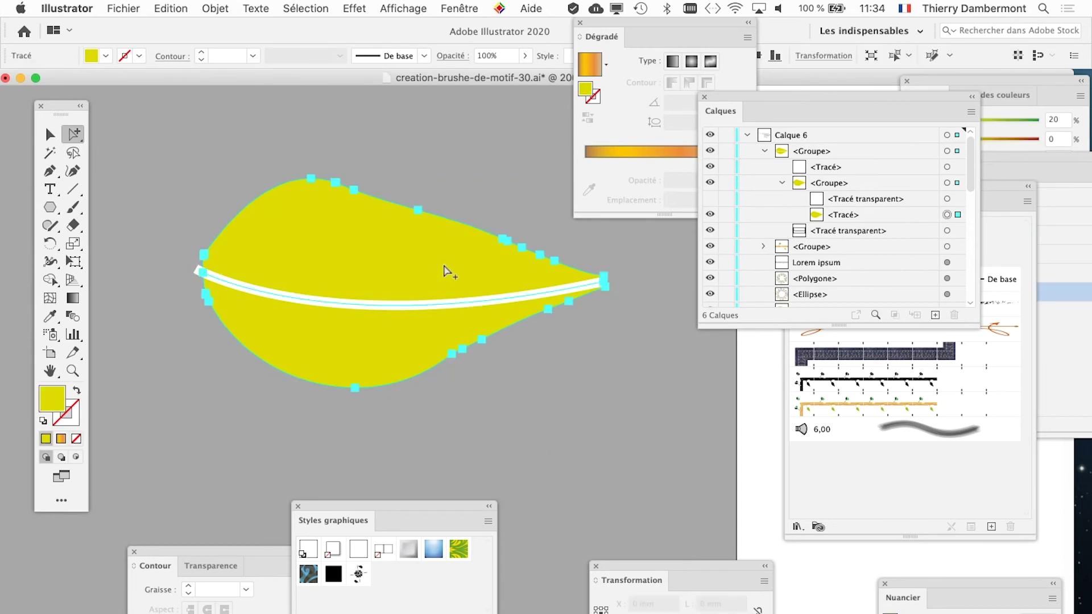
left_click(500, 417)
left_click(404, 355)
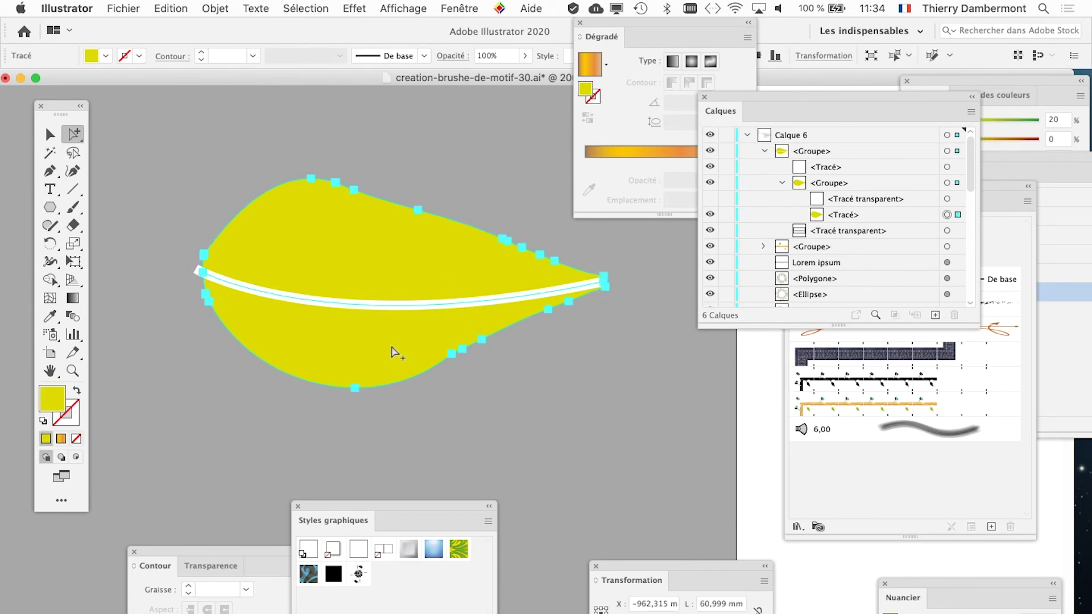
left_click(616, 332)
scroll(601, 294, "up", 2)
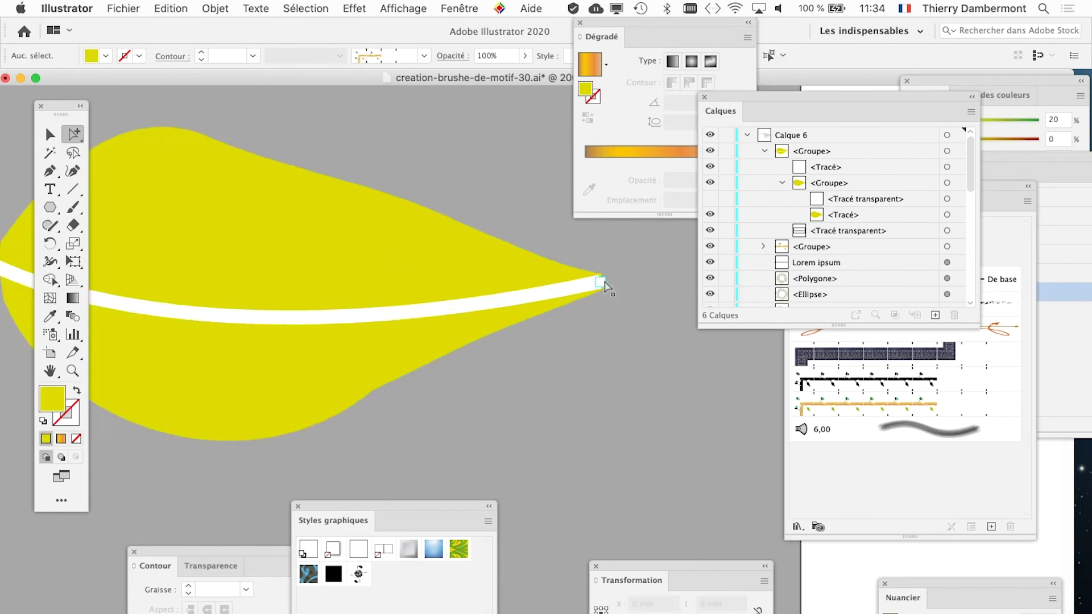
scroll(602, 294, "up", 2)
scroll(616, 336, "down", 3)
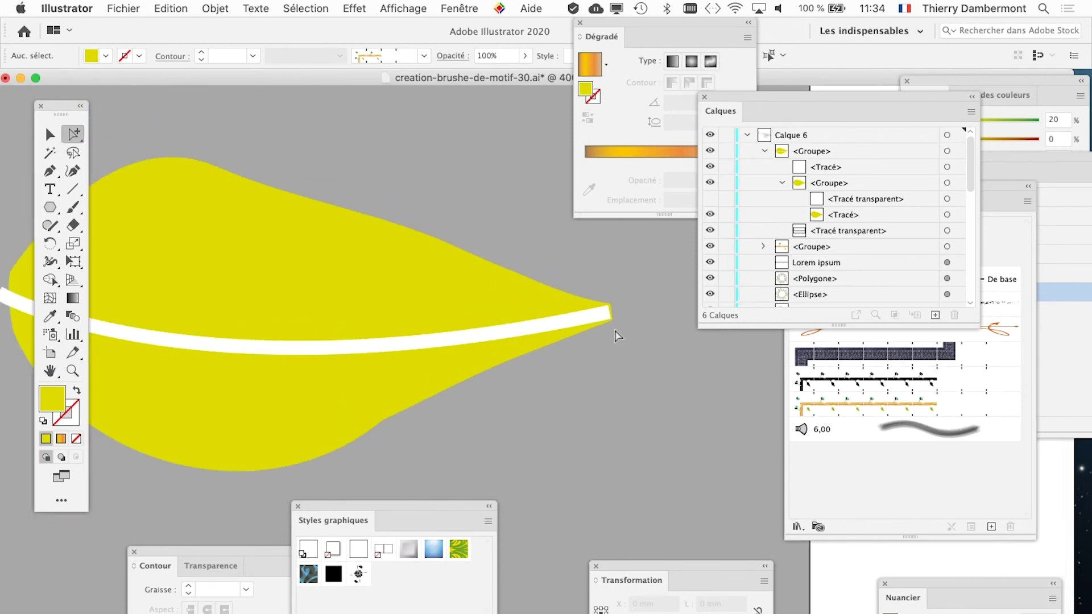
Zoom in on the leaf tip and extend the white midrib's end slightly past it
left_click(614, 333)
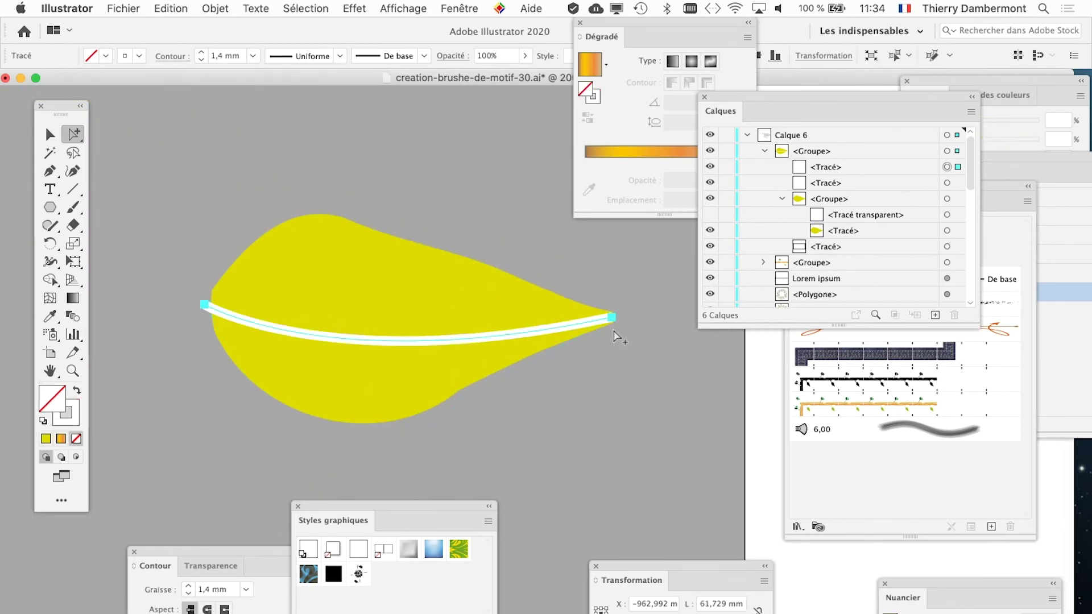
scroll(609, 319, "up", 1)
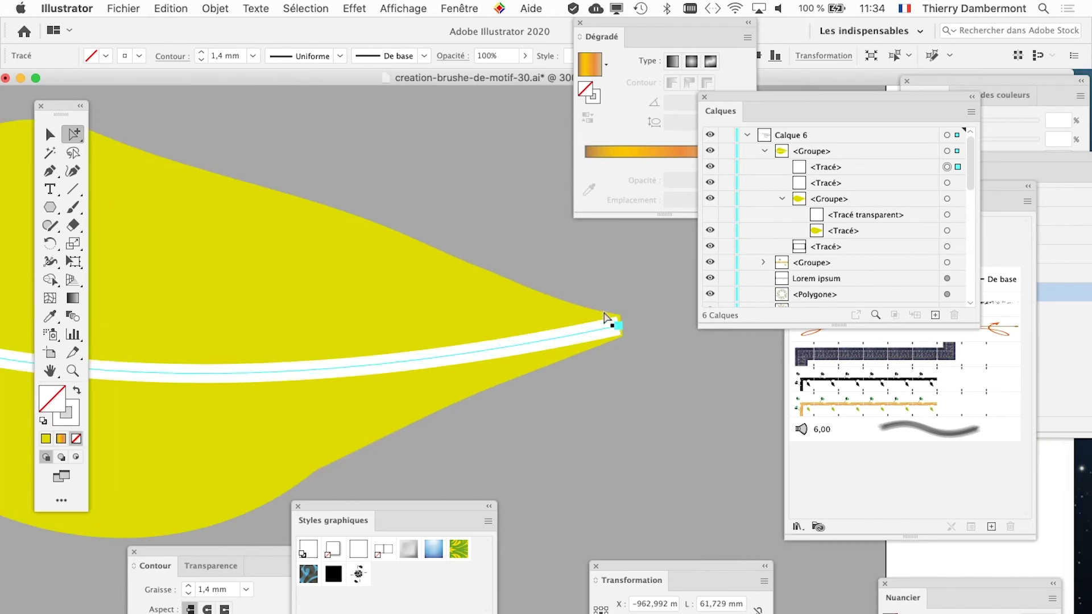
scroll(609, 318, "up", 1)
scroll(610, 317, "up", 1)
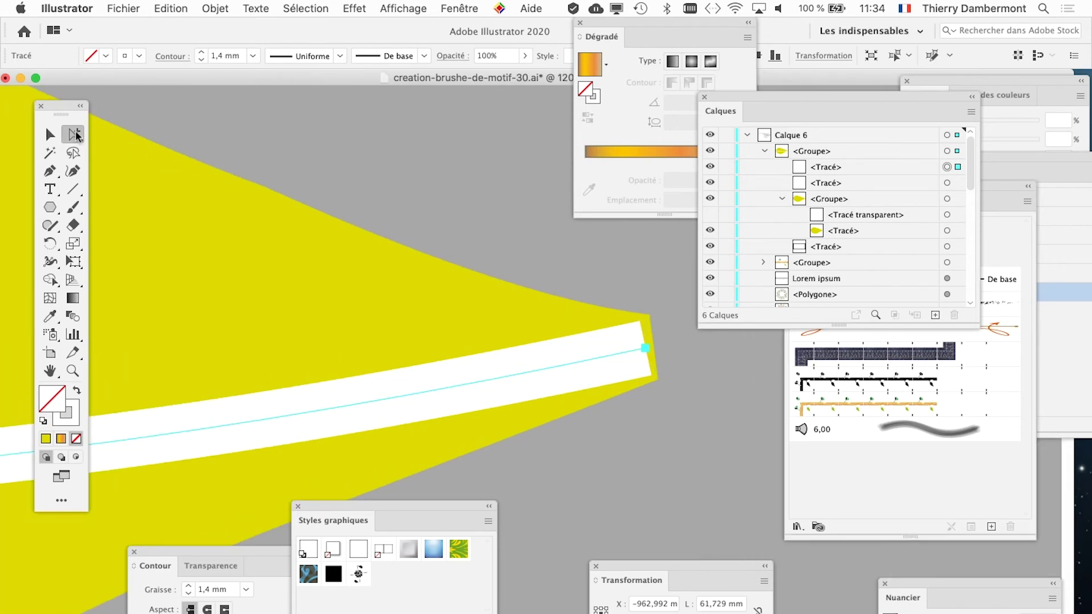
left_click(339, 170)
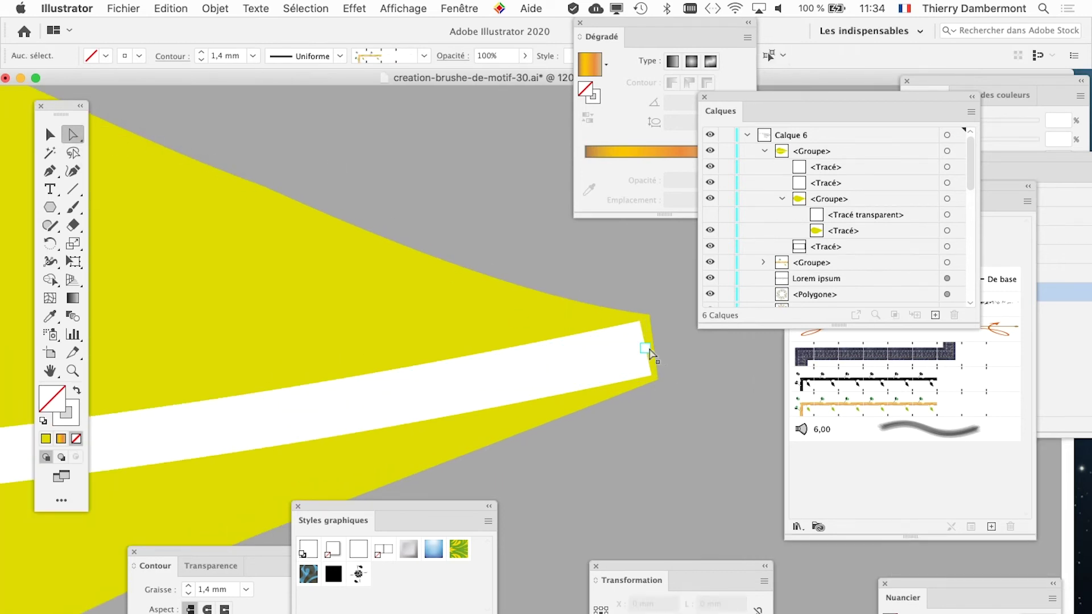
mouse_move(646, 348)
left_mouse_down()
mouse_move(472, 362)
mouse_move(526, 354)
mouse_move(537, 404)
mouse_move(528, 356)
left_mouse_up()
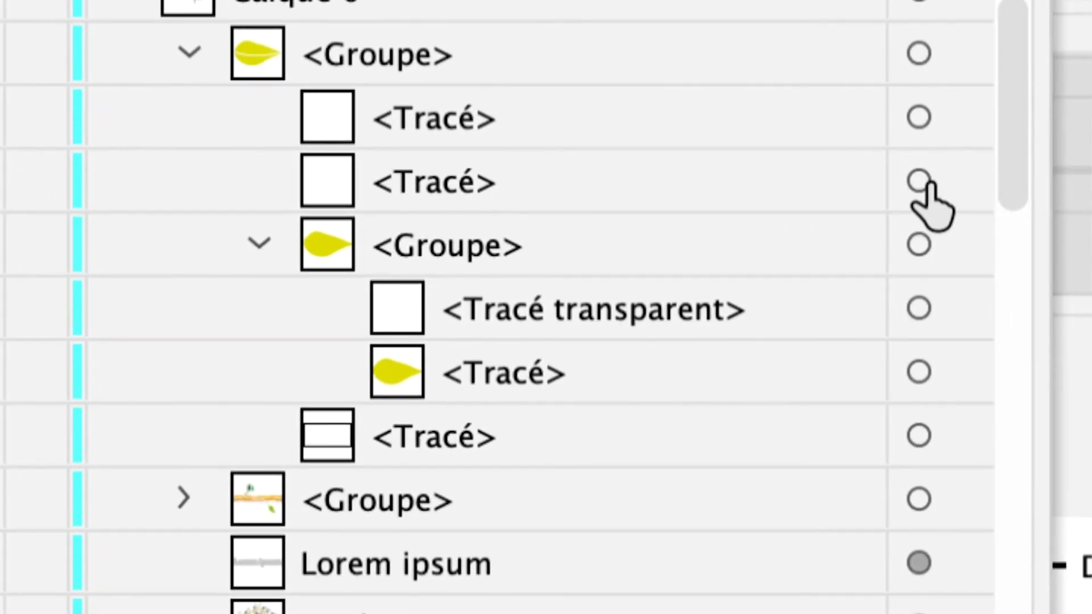
Drag the leaf's tip anchor out to meet the vein end, then select the vein alone
left_click(922, 182)
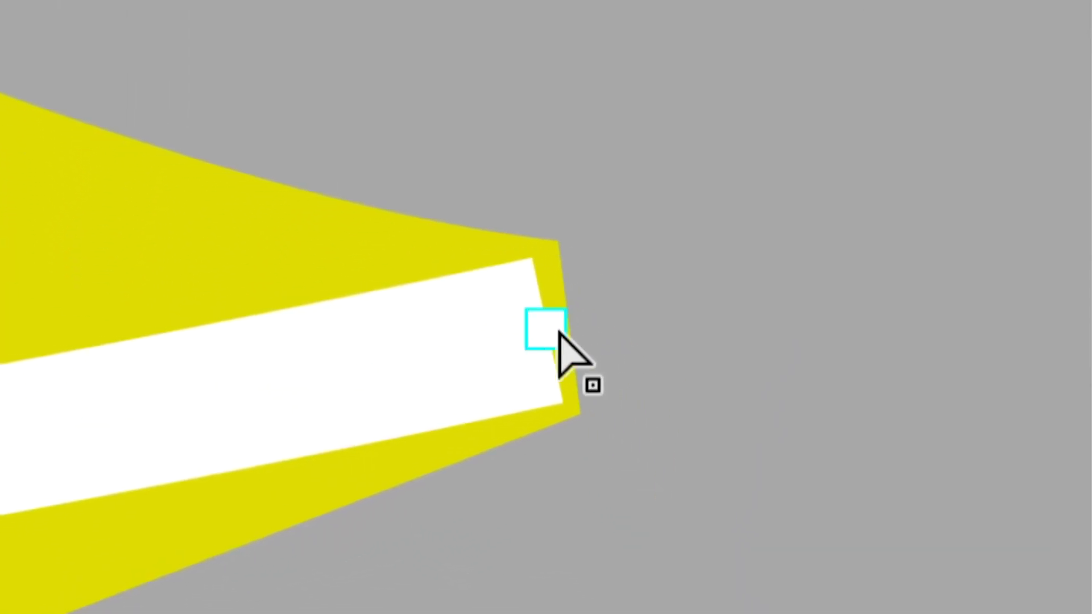
left_click(559, 332)
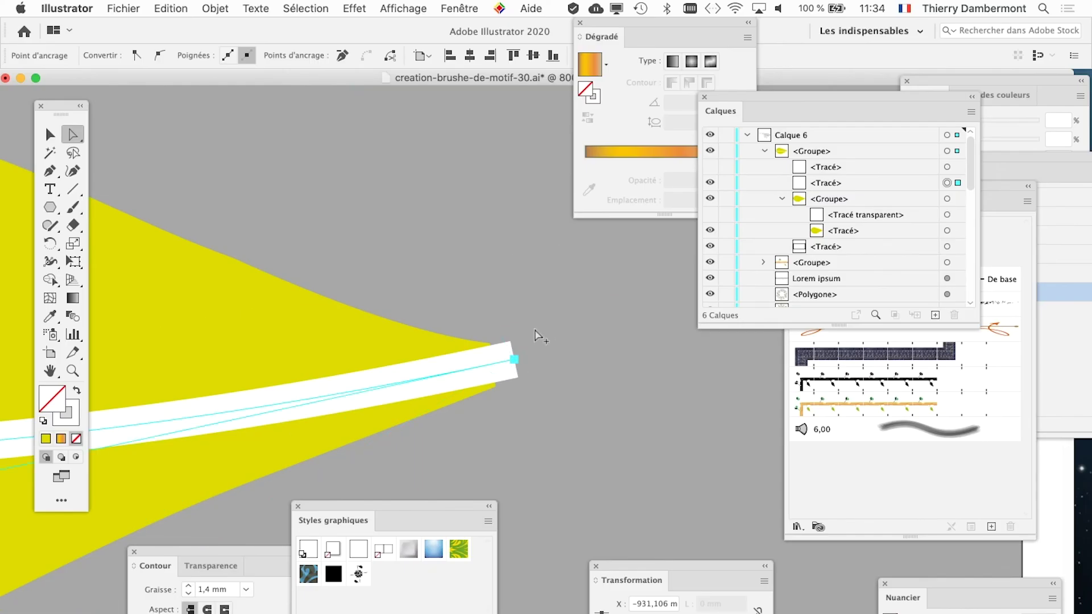
left_click_drag(512, 357, 534, 342)
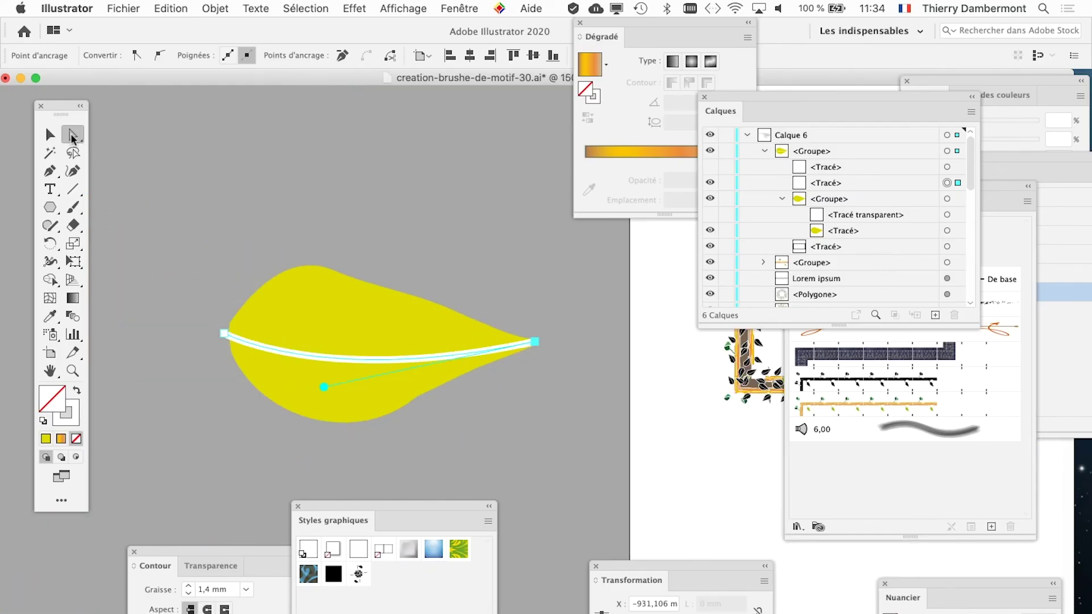
left_click(223, 359)
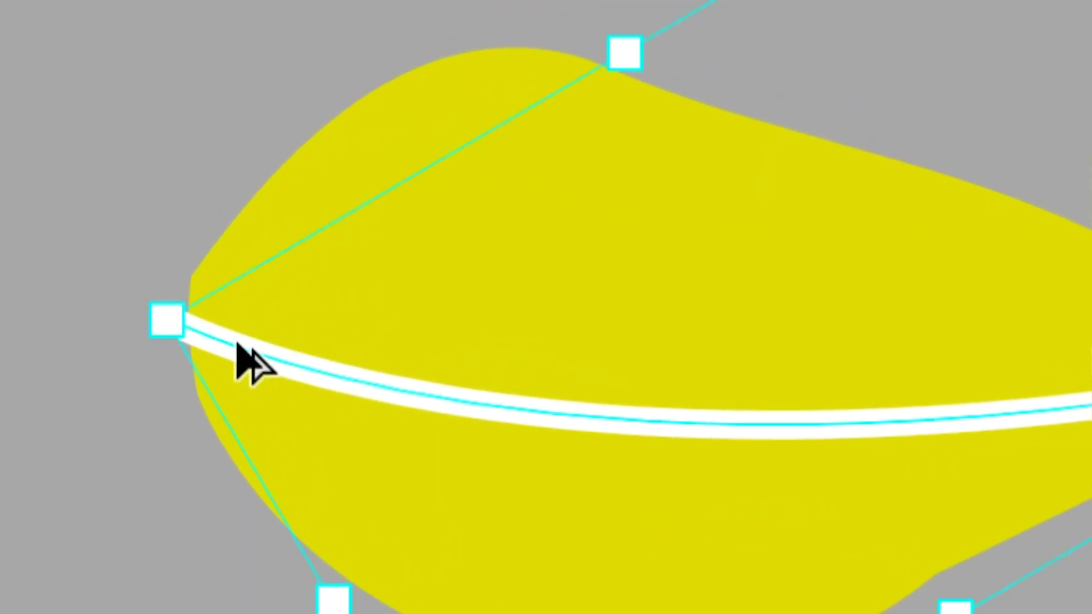
left_click(238, 344)
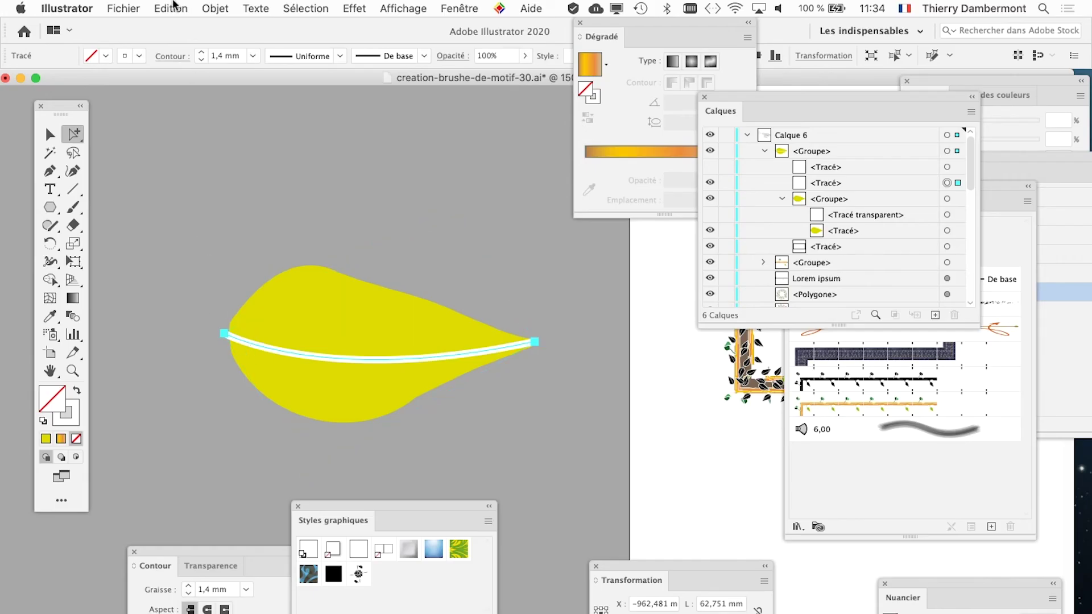
left_click(215, 8)
mouse_move(224, 345)
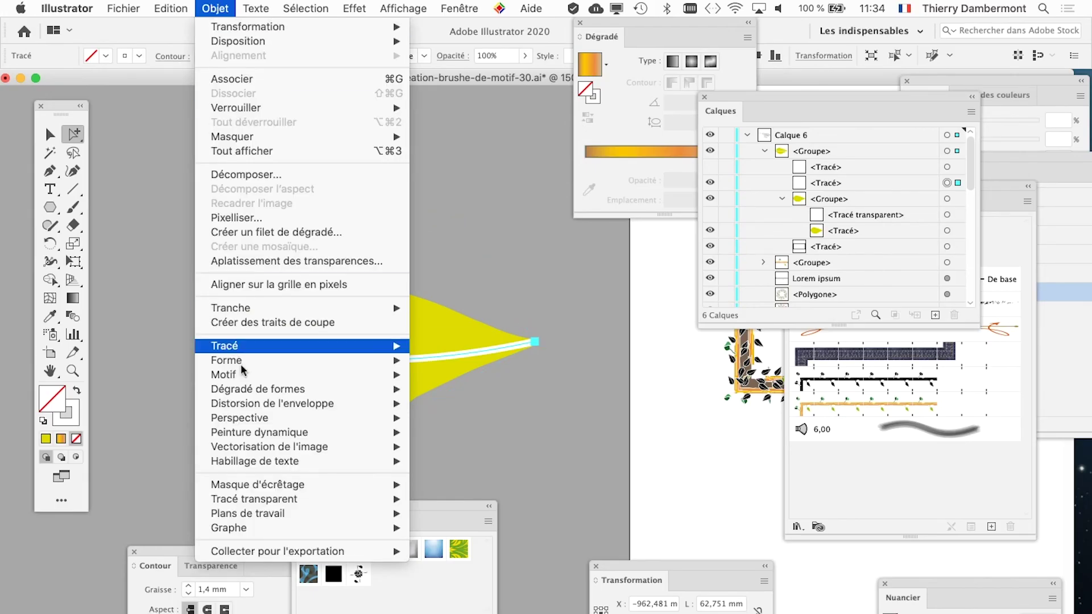
Divide the leaf into two halves with Divide Objects Below and select the lower half
left_click(514, 480)
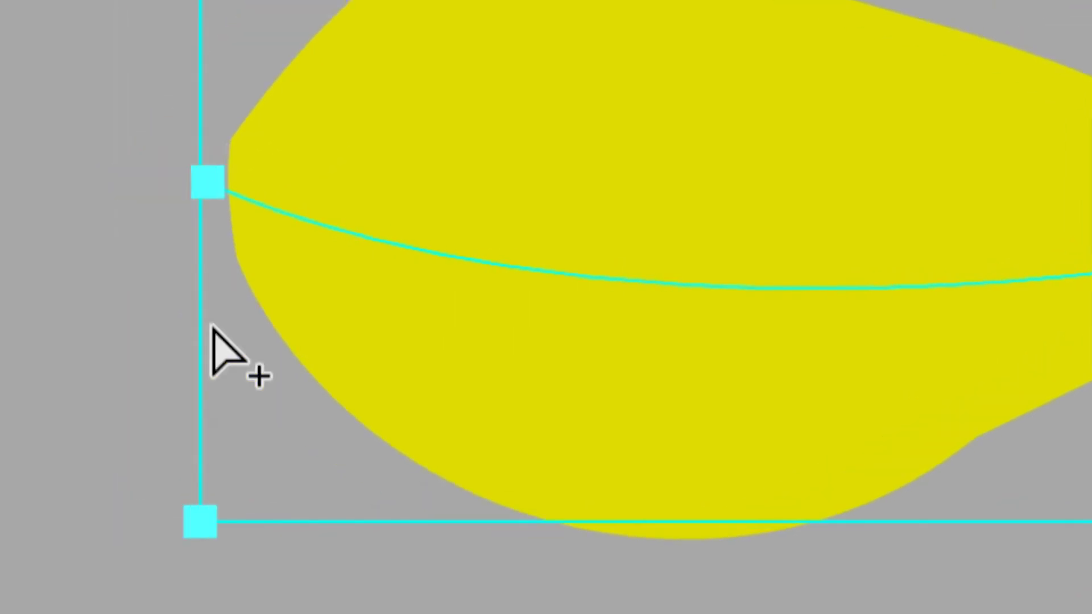
left_click(248, 345)
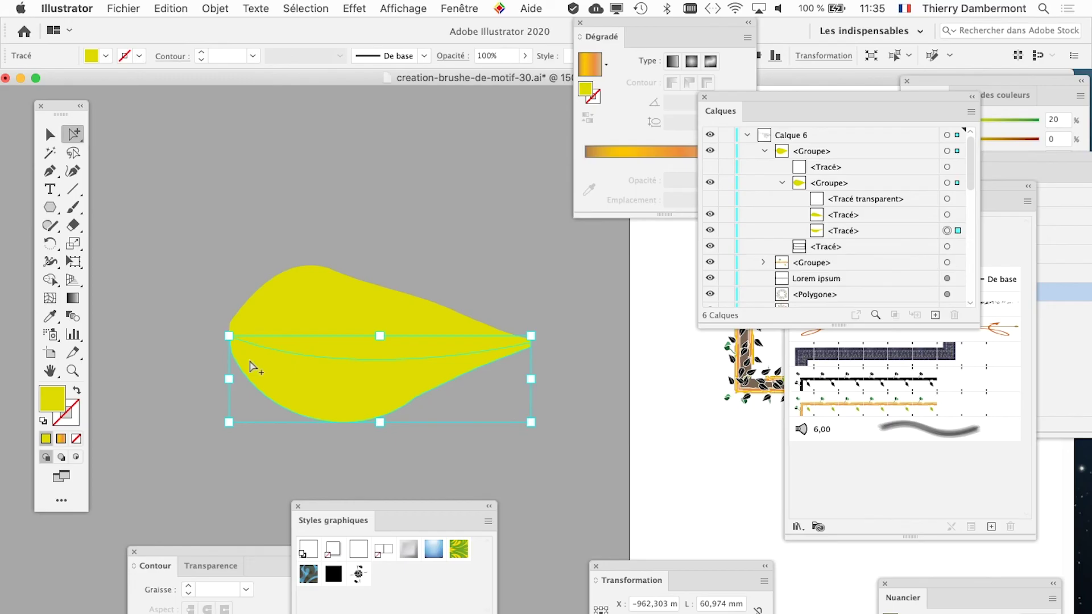
Fill the lower leaf half green and the upper half lime, then unhide the midrib path
left_click_drag(917, 584, 612, 249)
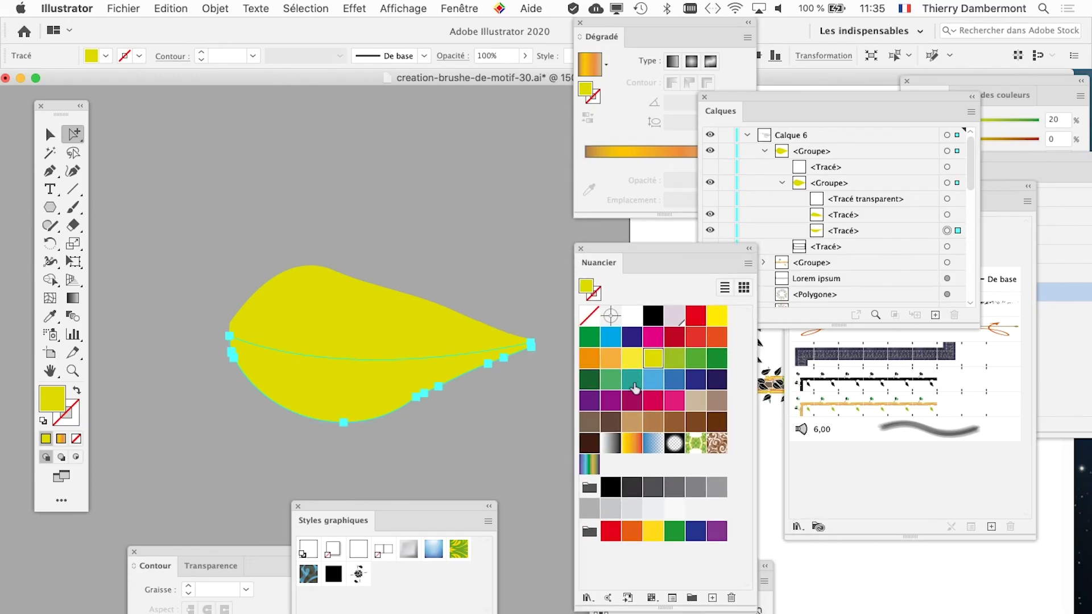
left_click(612, 385)
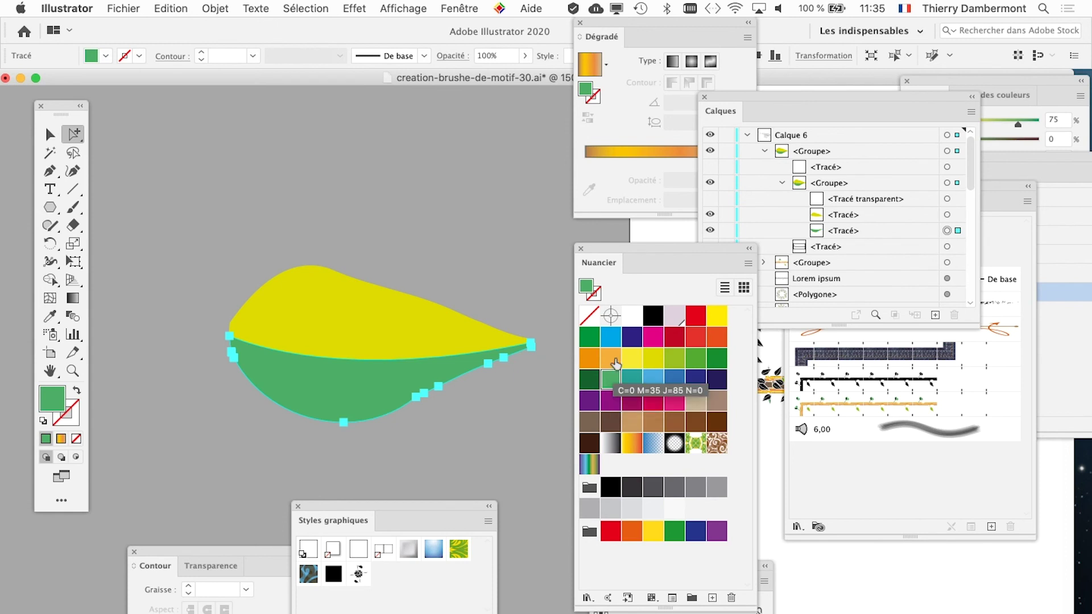
left_click(415, 325)
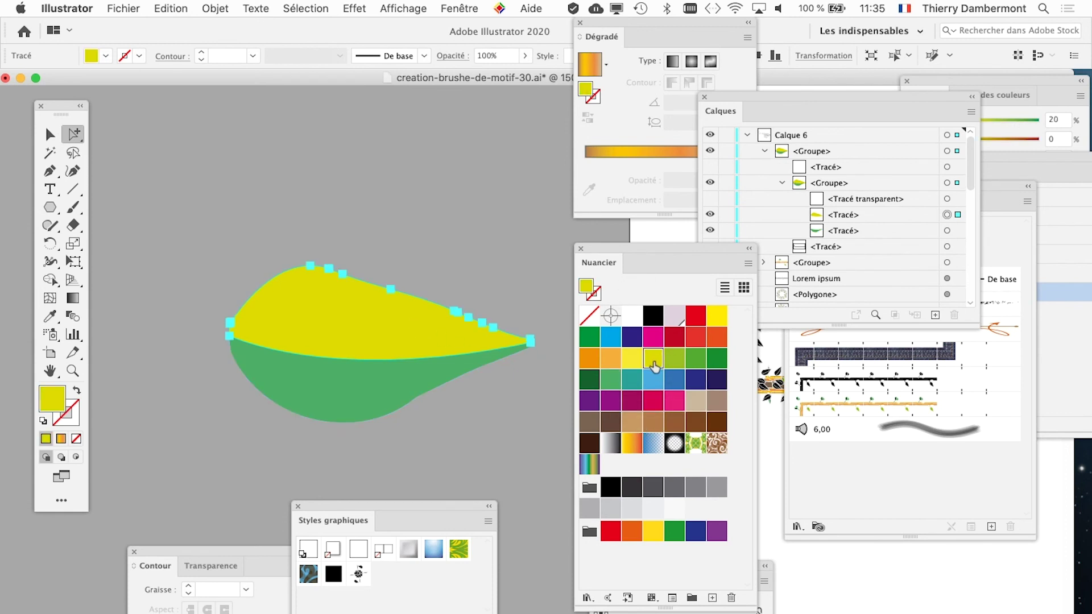
left_click(673, 357)
mouse_move(636, 244)
left_mouse_down()
mouse_move(620, 274)
mouse_move(593, 436)
left_mouse_up()
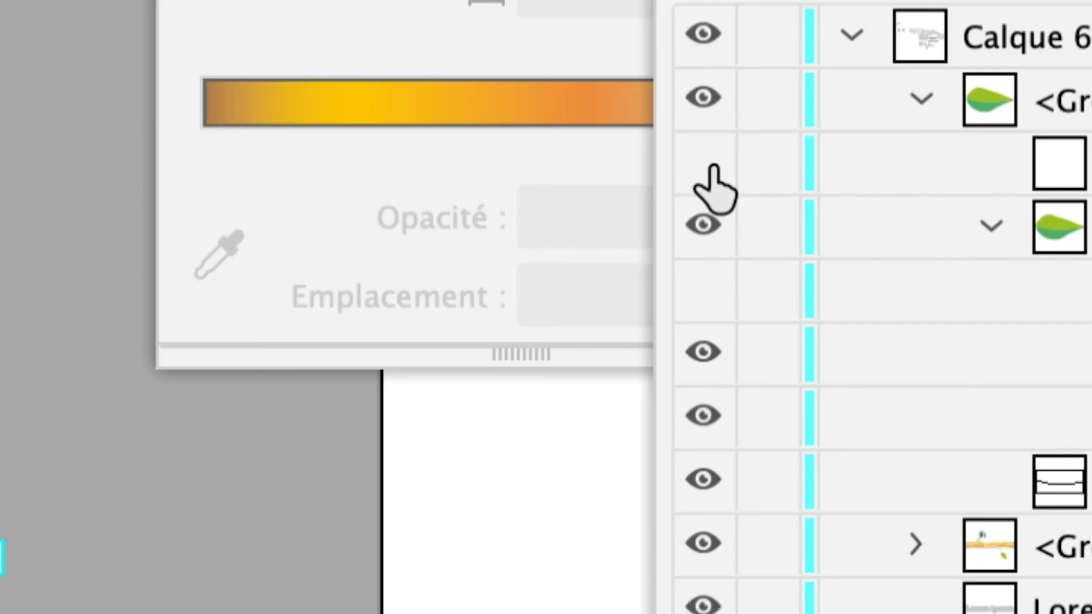
left_click(711, 167)
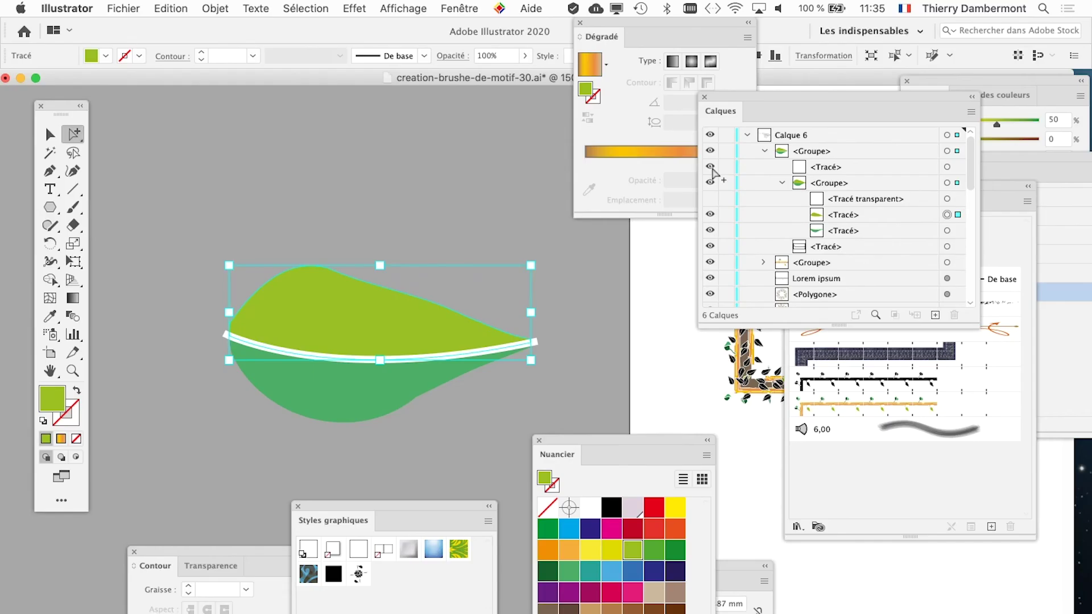
Restore the Transparent Path's white outline visibility, deselect, and zoom out on the finished leaf
left_click(710, 199)
left_click(710, 197)
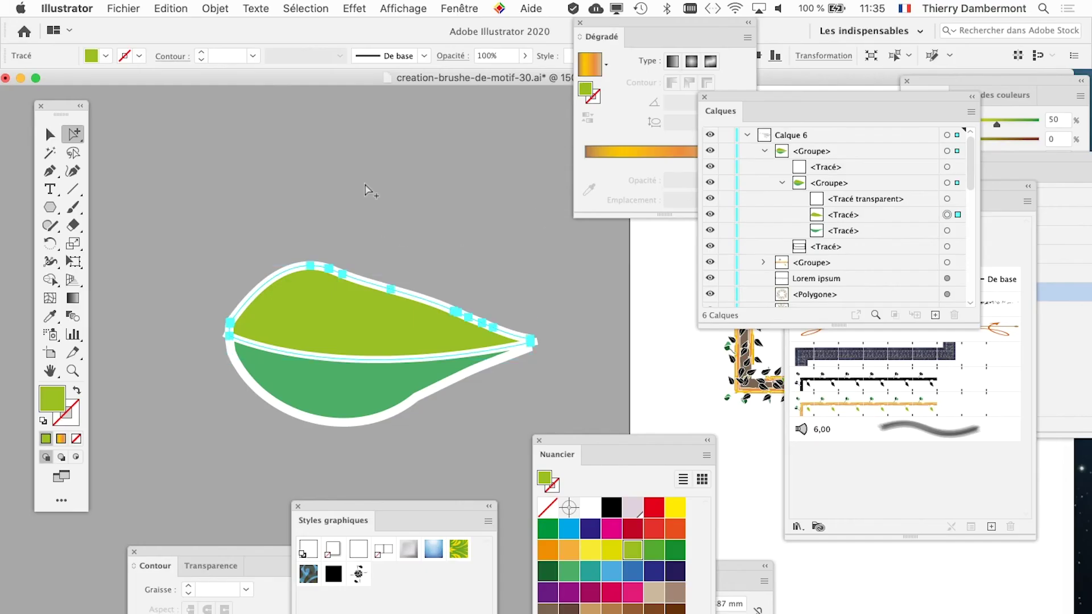
left_click(366, 191)
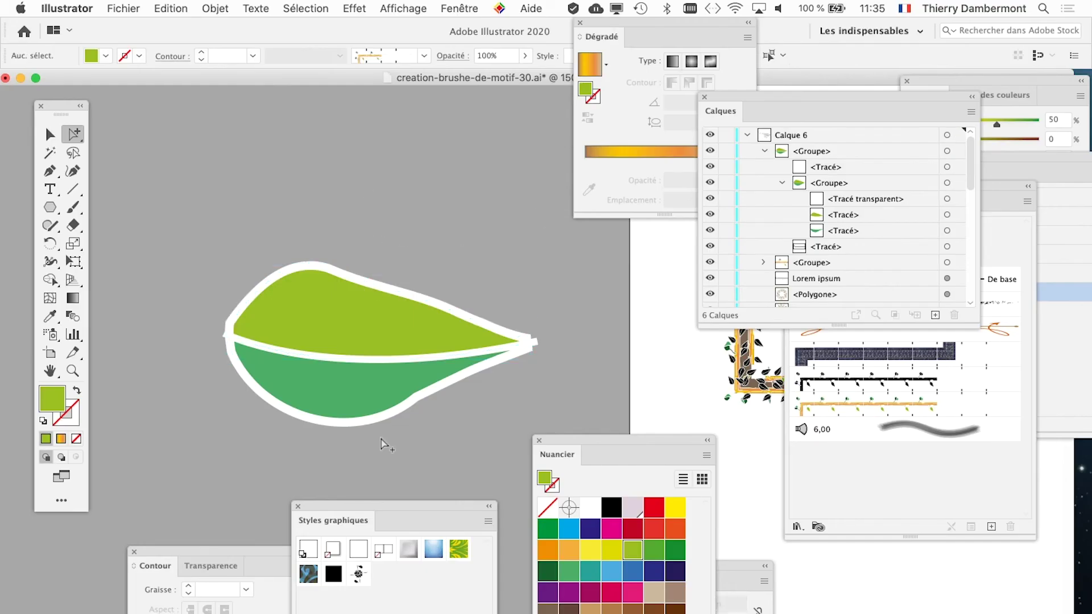
scroll(364, 435, "up", 1)
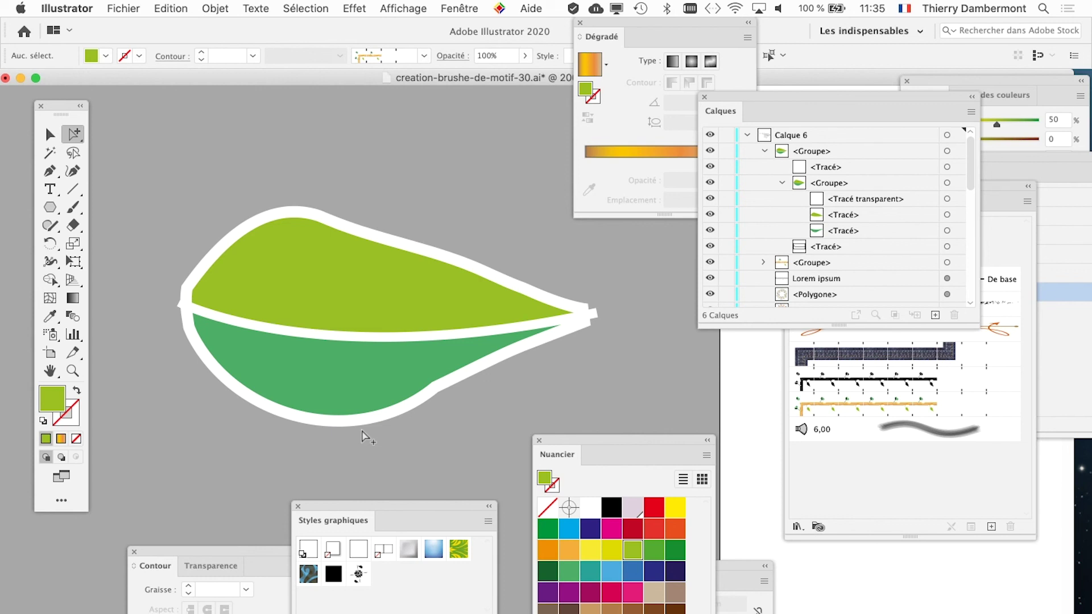
scroll(466, 366, "down", 1)
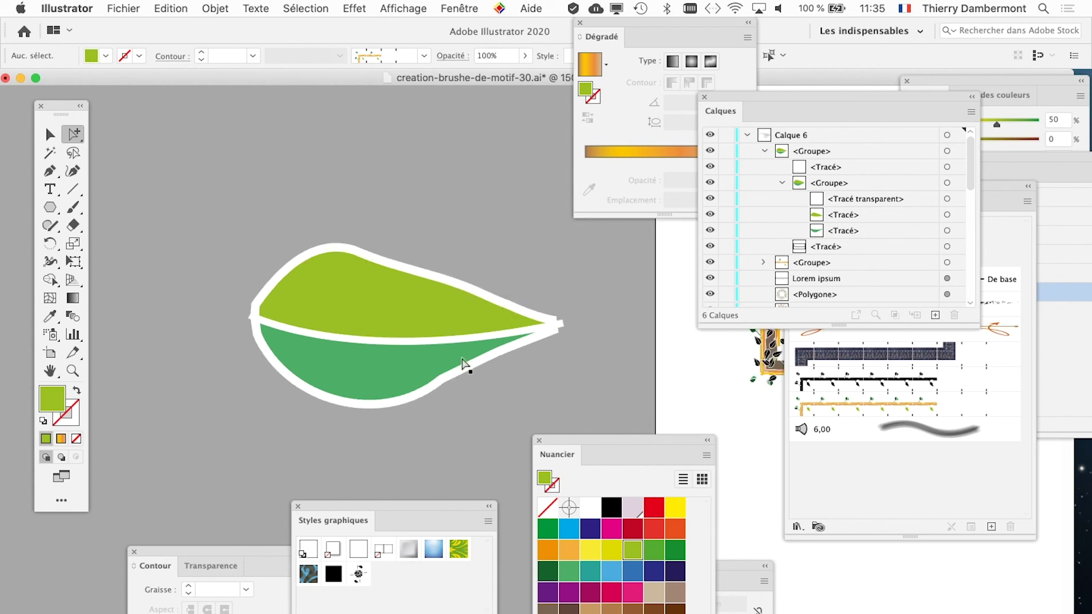
scroll(465, 366, "down", 1)
scroll(495, 415, "down", 1)
scroll(462, 426, "right", 5)
scroll(463, 425, "down", 3)
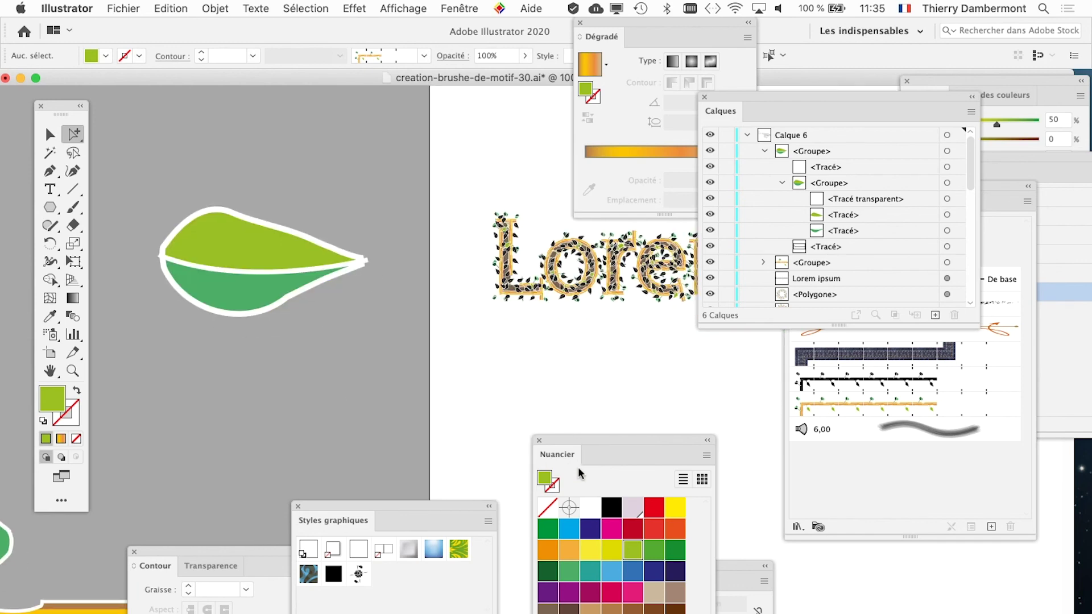
Save the document as a new file named creation-brushe-de-motif-31.ai
left_click(126, 9)
left_click(204, 137)
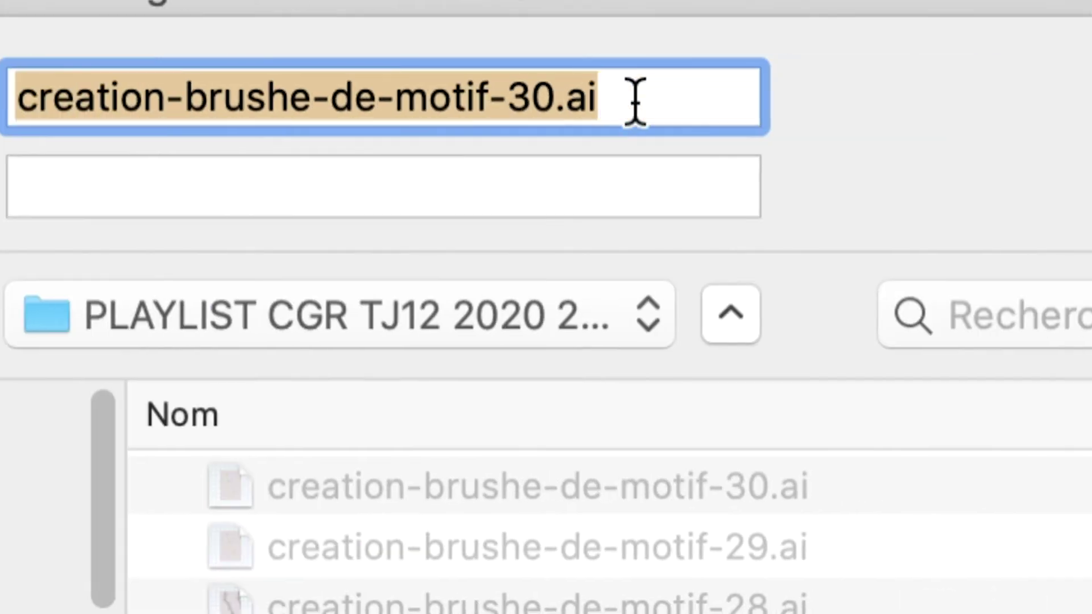
left_click(632, 100)
key("shift+Left")
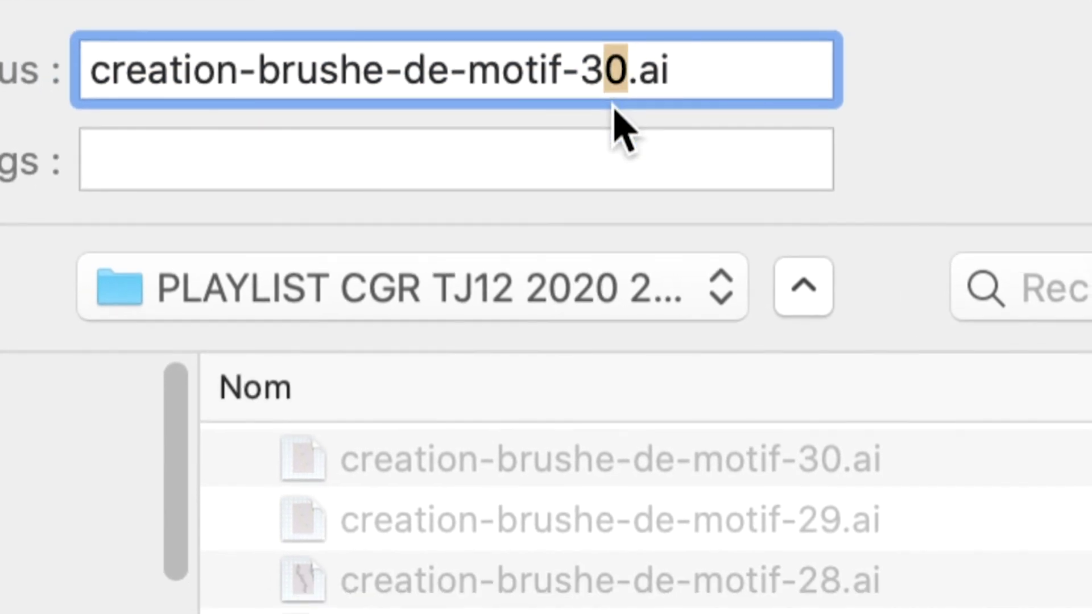
type("1")
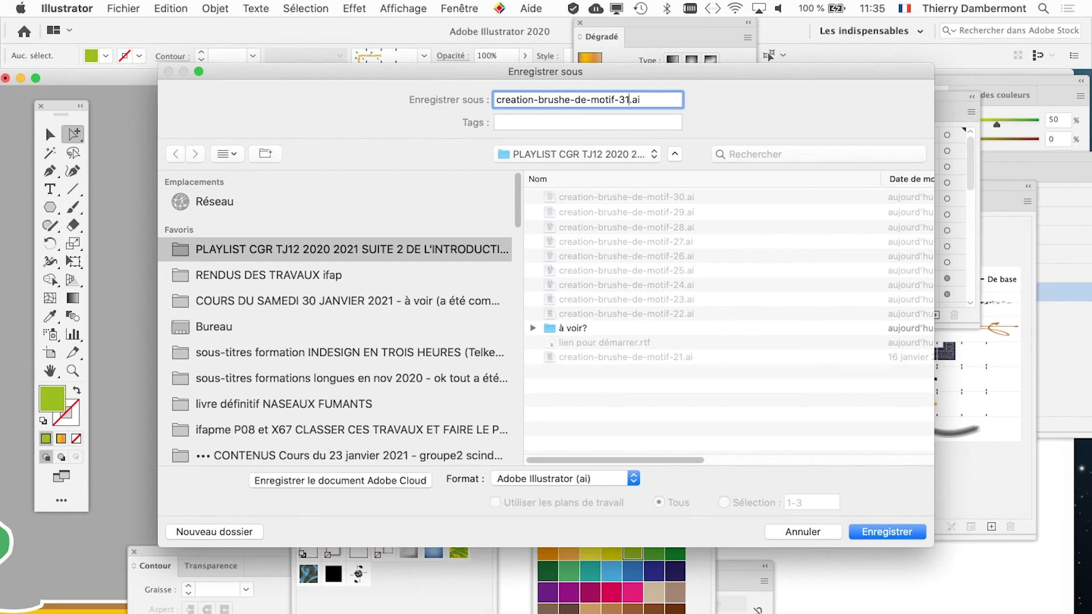
key("Return")
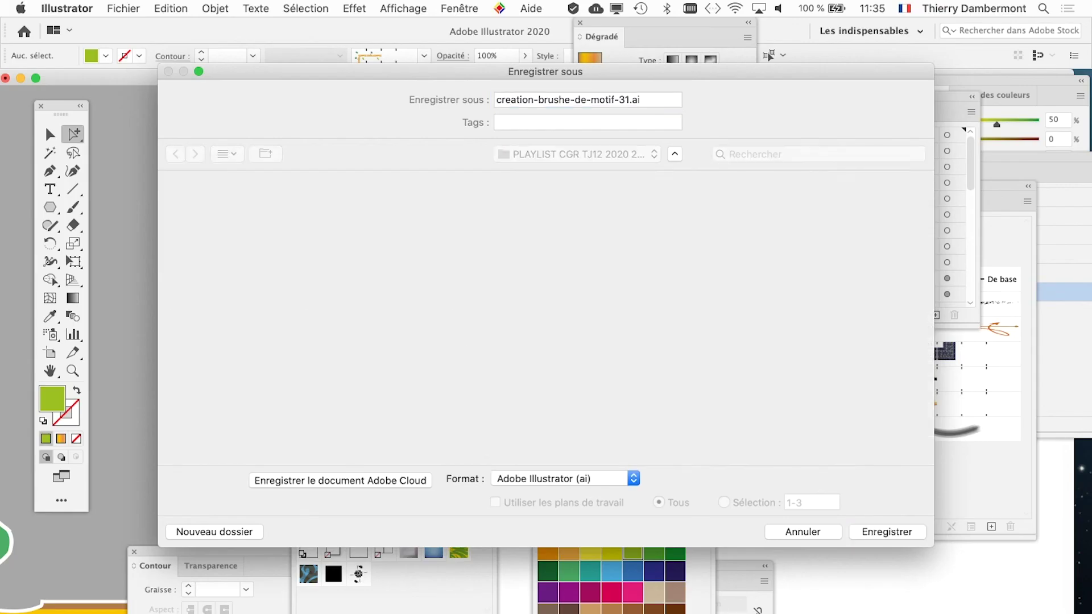